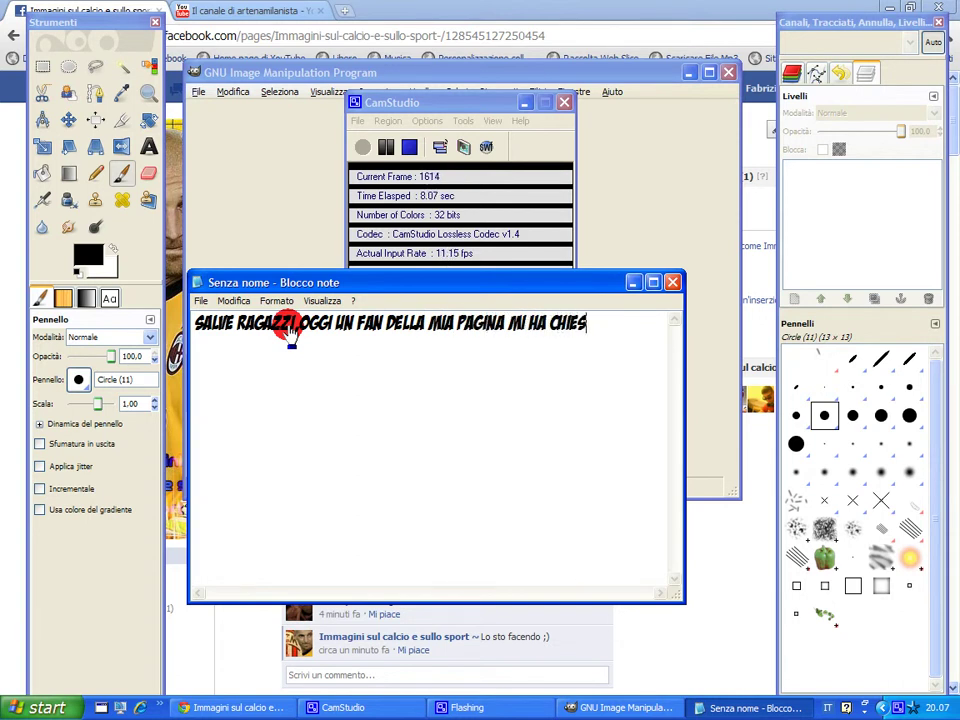
- Finish the Notepad note with 'ARE LE SCRITTURE CON GIMP' and begin a second line
text(ARE LE SCRITTURE CON GIMP)
key(Return)
text(O)
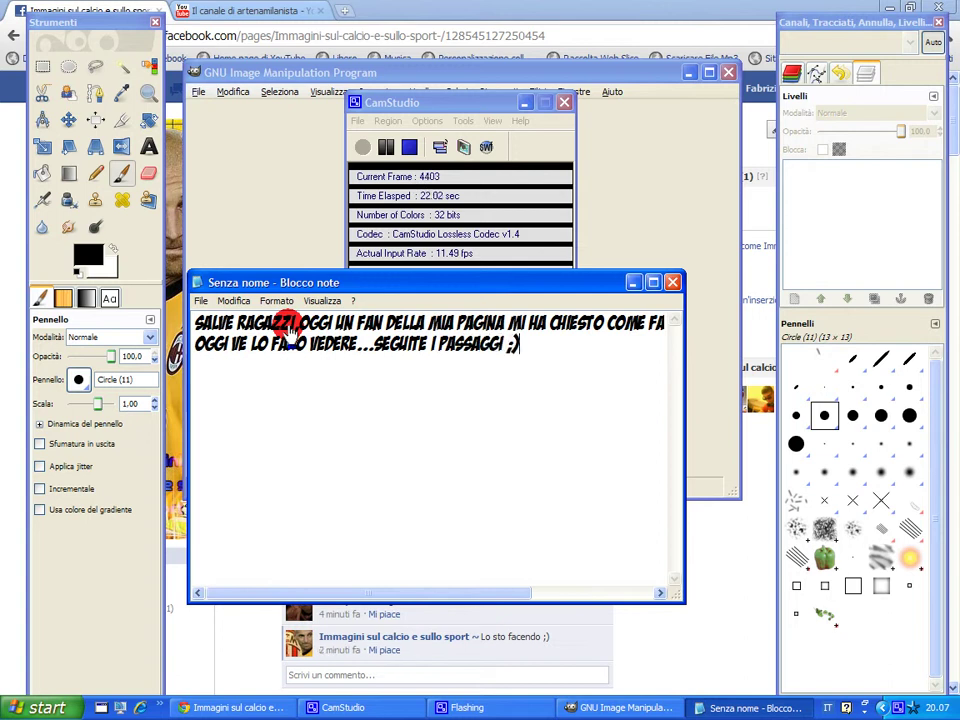
- Close the Notepad note without saving and return to GIMP
click(672, 282)
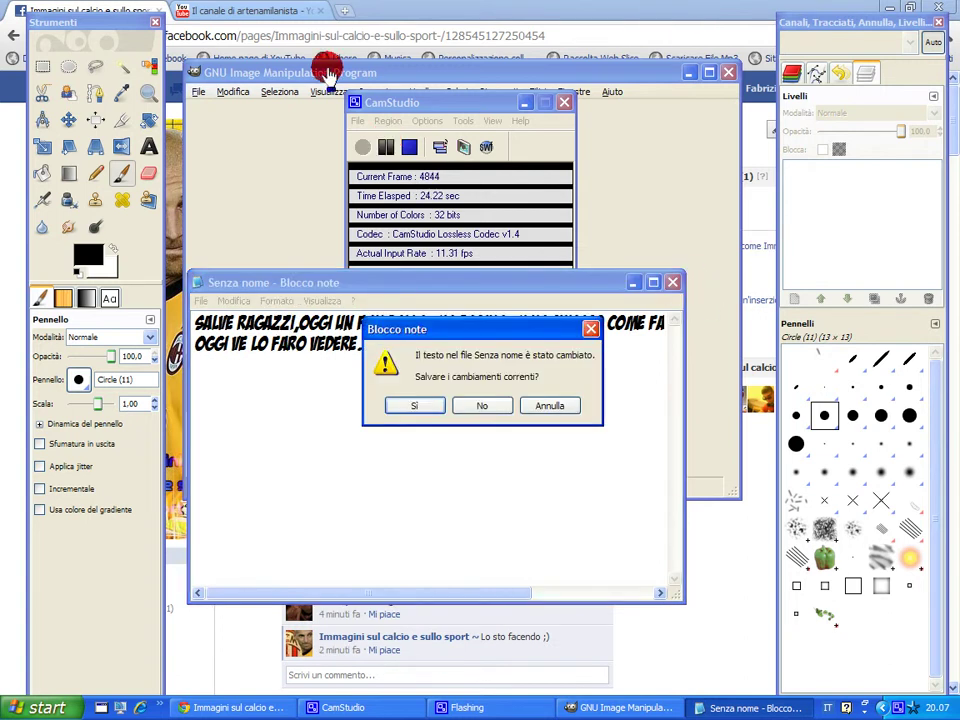
key(n)
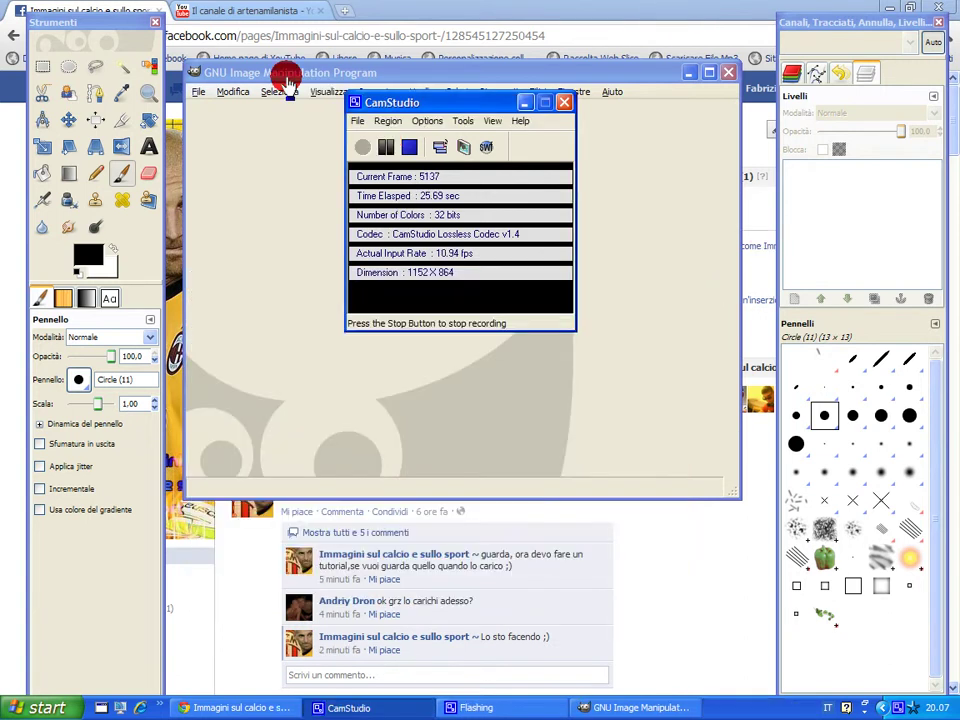
click(288, 80)
- Create a new 640×400 image filled with transparency and maximize its window
click(197, 97)
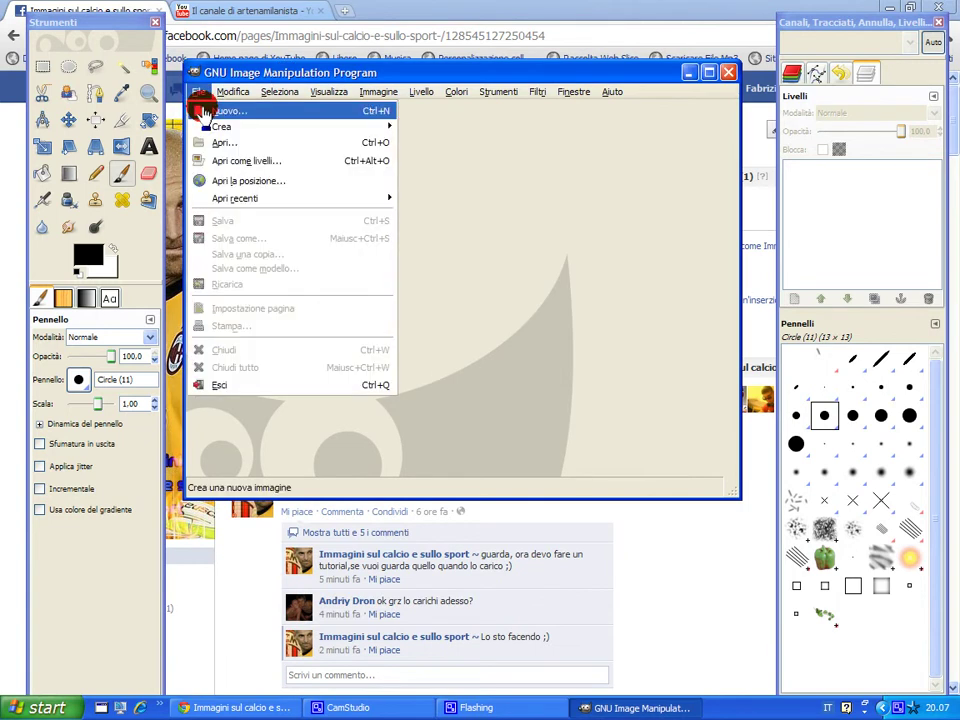
click(214, 106)
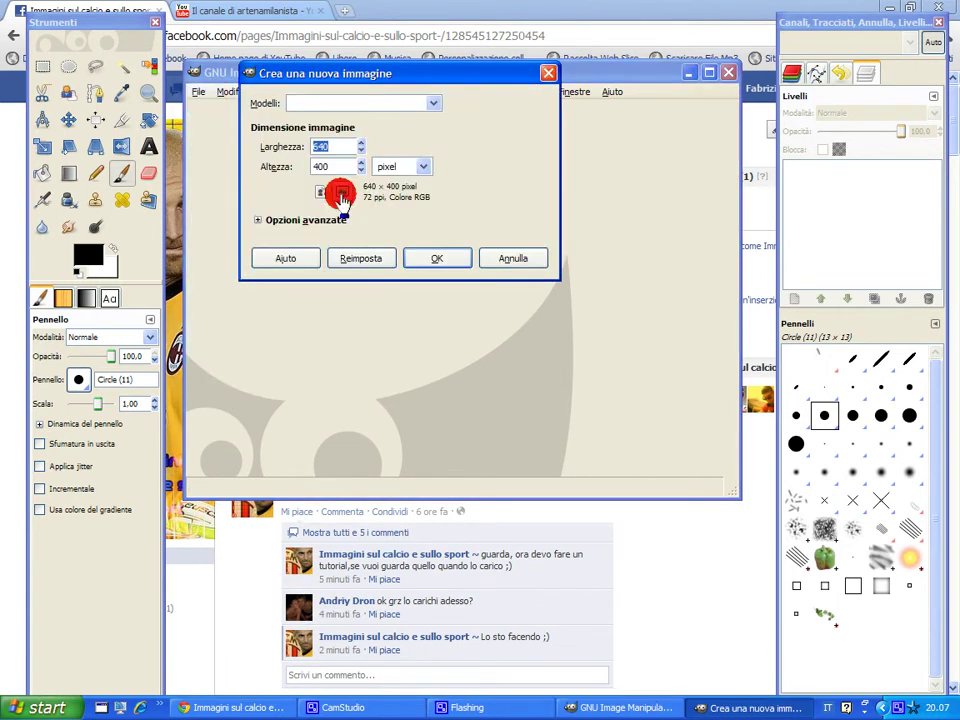
click(310, 221)
click(345, 307)
click(350, 377)
click(435, 405)
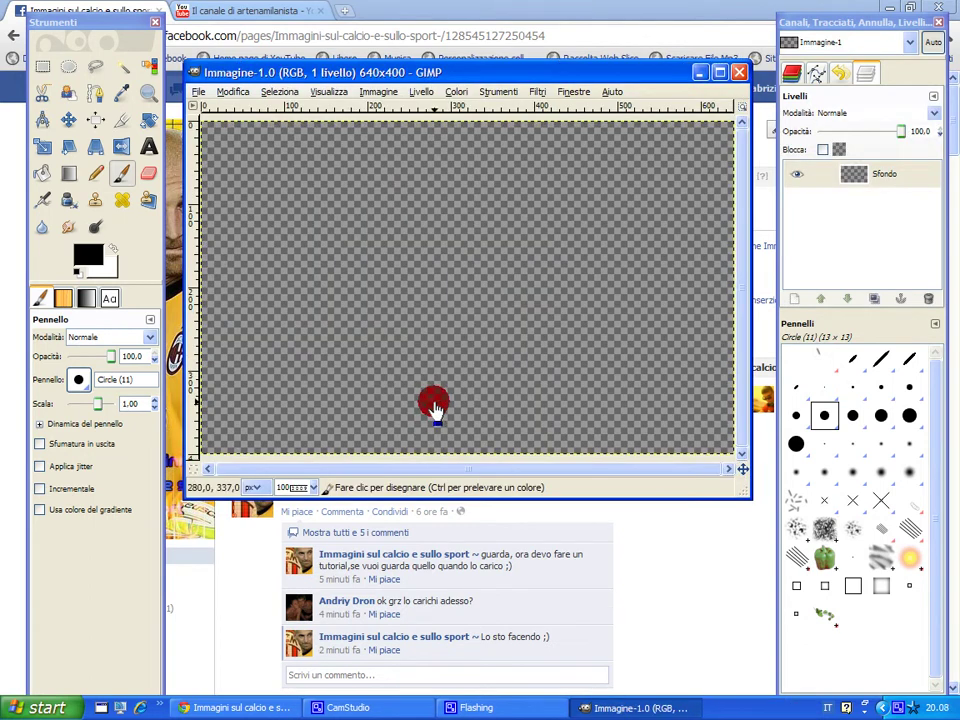
click(716, 74)
- Add a text box on the canvas reading 'Gimp tutorial' / 'scritture'
click(148, 147)
mouse_move(226, 222)
mouse_down()
mouse_move(731, 462)
mouse_move(701, 437)
mouse_up()
text(Gimp tutorial)
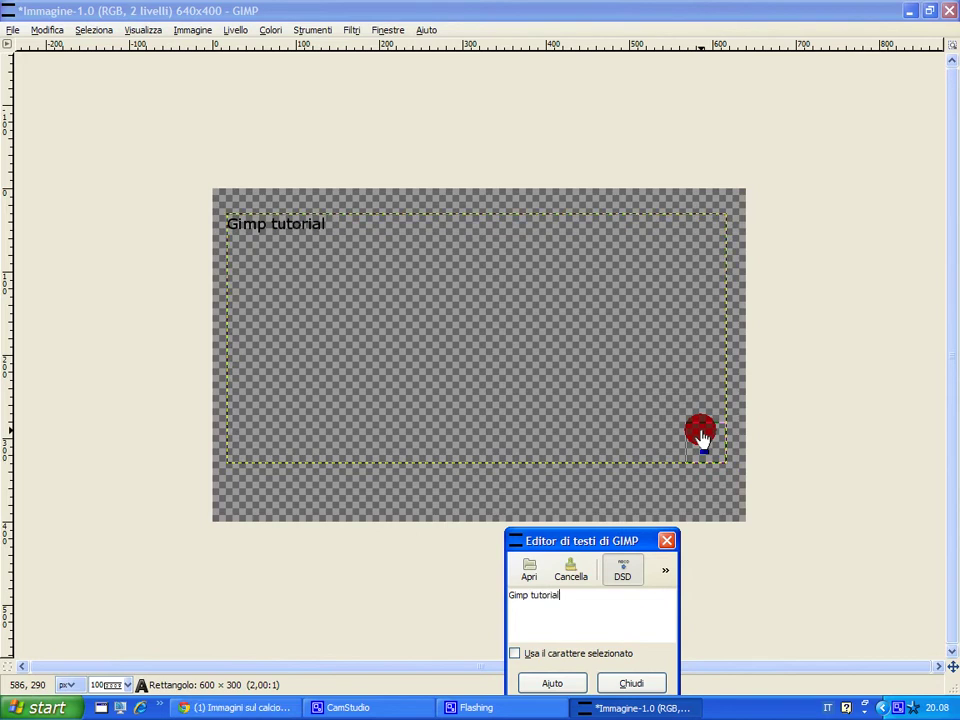
text(le)
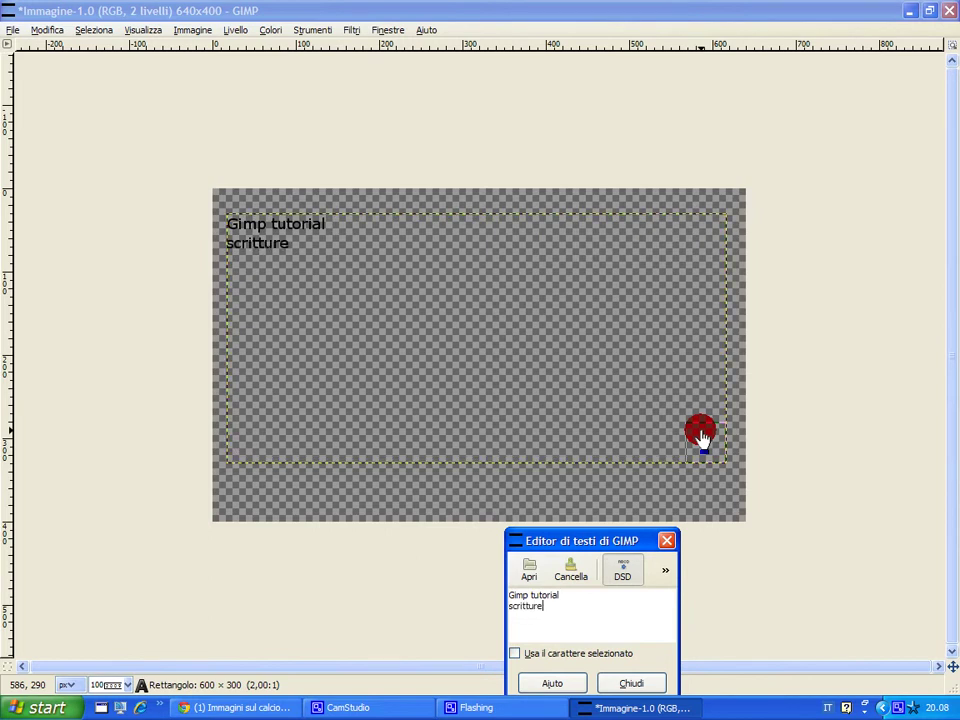
click(617, 683)
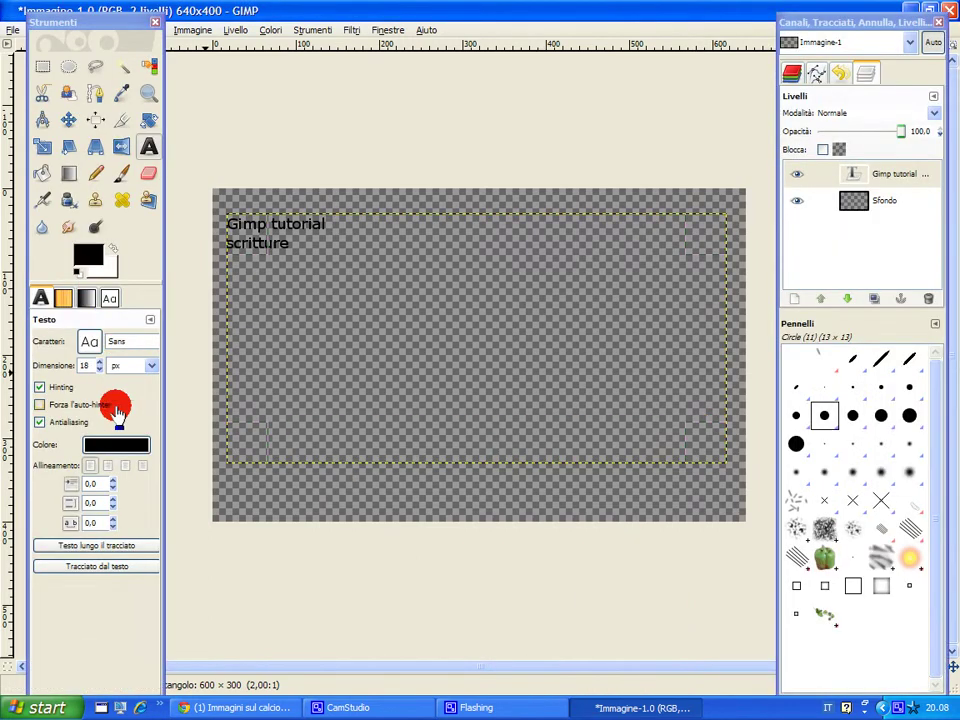
- Centre-align the text and increase its size until it spans the canvas width
click(124, 465)
scroll(101, 365, up, 5)
scroll(101, 365, up, 1)
scroll(101, 365, up, 2)
scroll(101, 365, up, 1)
scroll(101, 365, up, 2)
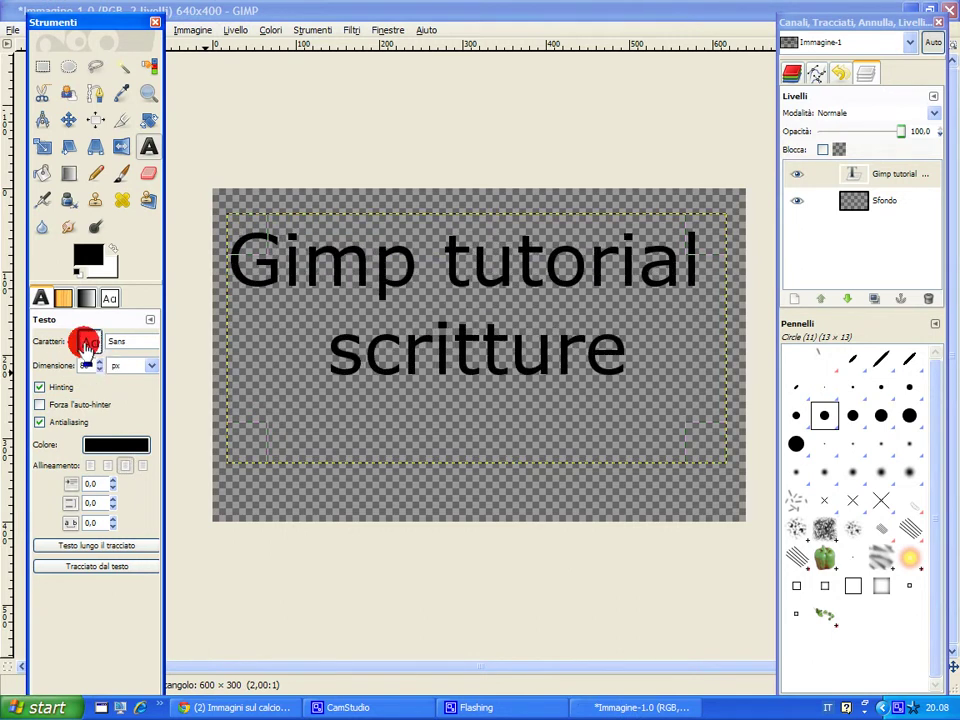
- Browse the font list for a new typeface for the text
click(88, 343)
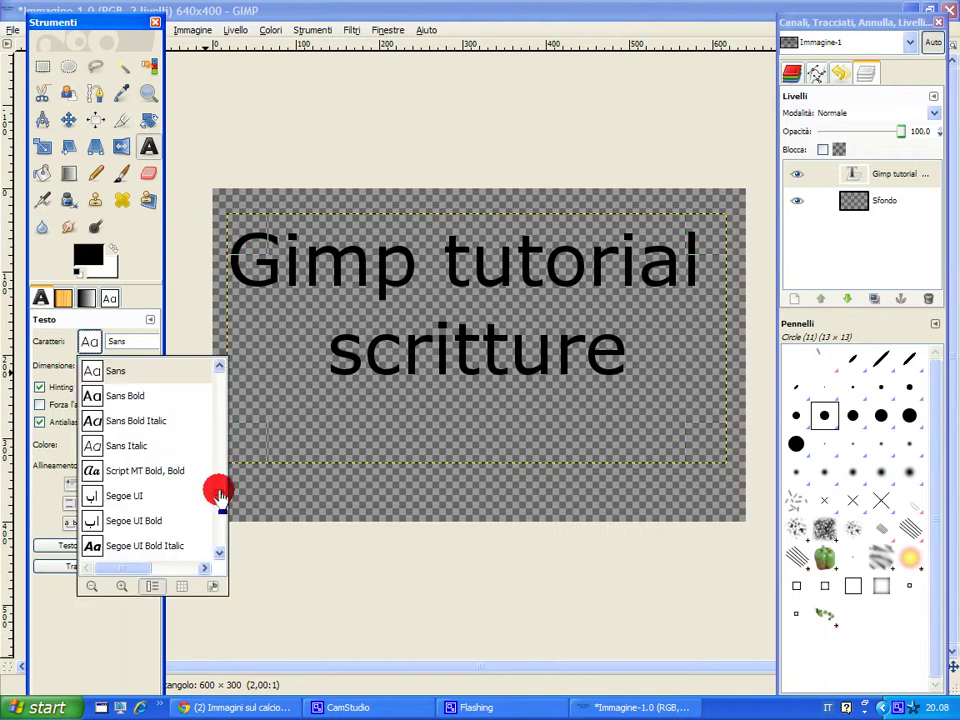
scroll(220, 430, up, 2)
scroll(220, 400, up, 5)
scroll(220, 378, up, 5)
scroll(220, 378, up, 5)
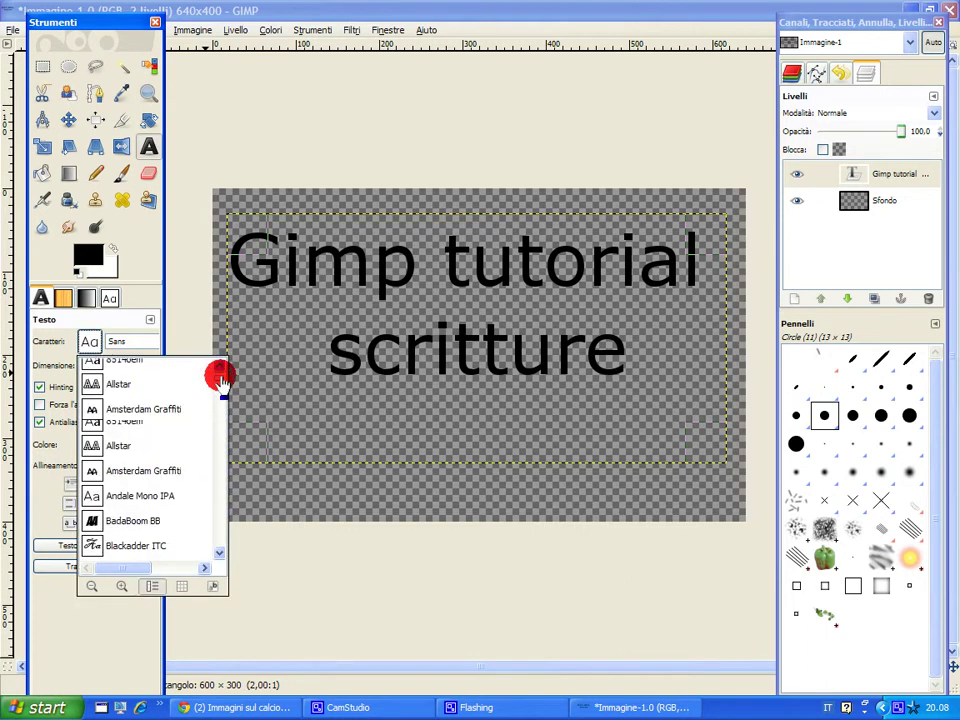
scroll(175, 437, down, 1)
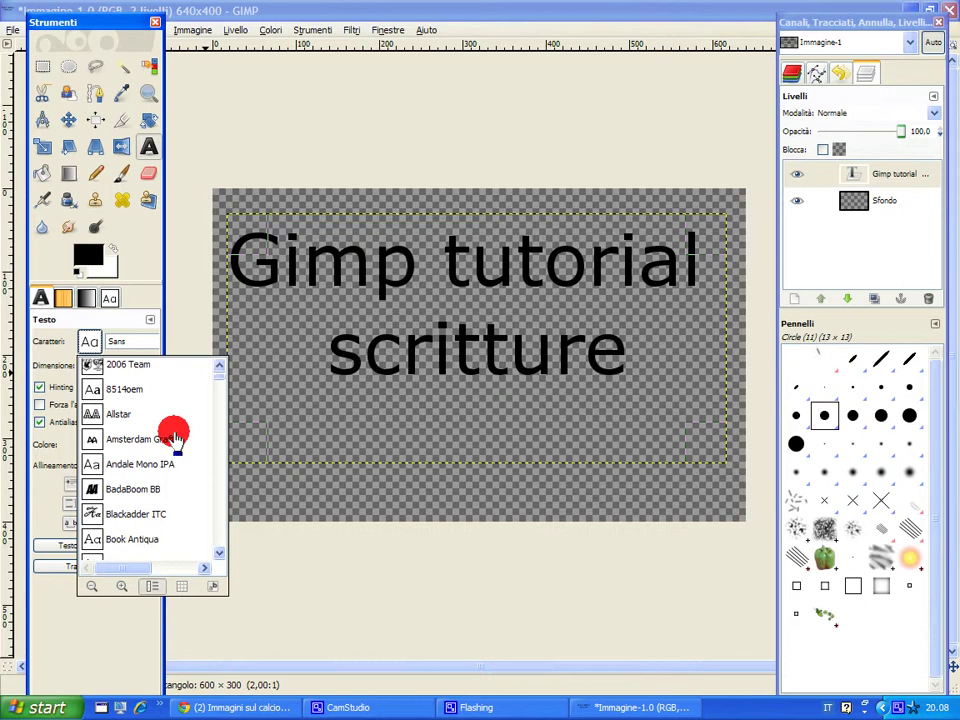
scroll(175, 437, down, 2)
scroll(175, 437, up, 2)
scroll(175, 437, up, 1)
scroll(175, 437, down, 5)
scroll(175, 437, down, 2)
scroll(175, 437, down, 3)
scroll(175, 437, down, 3)
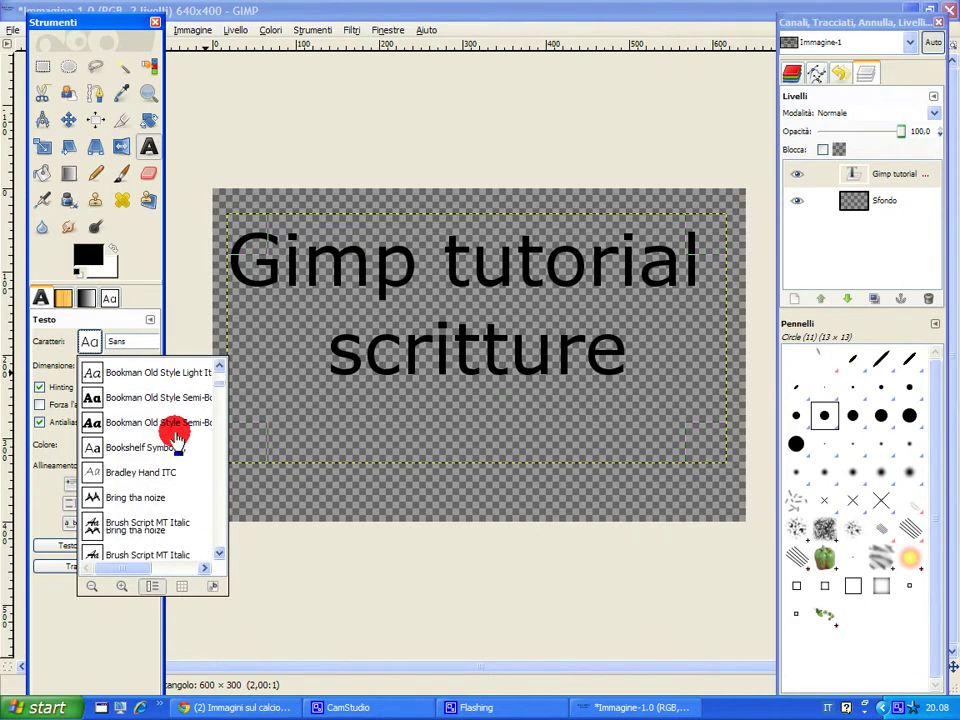
scroll(175, 437, down, 1)
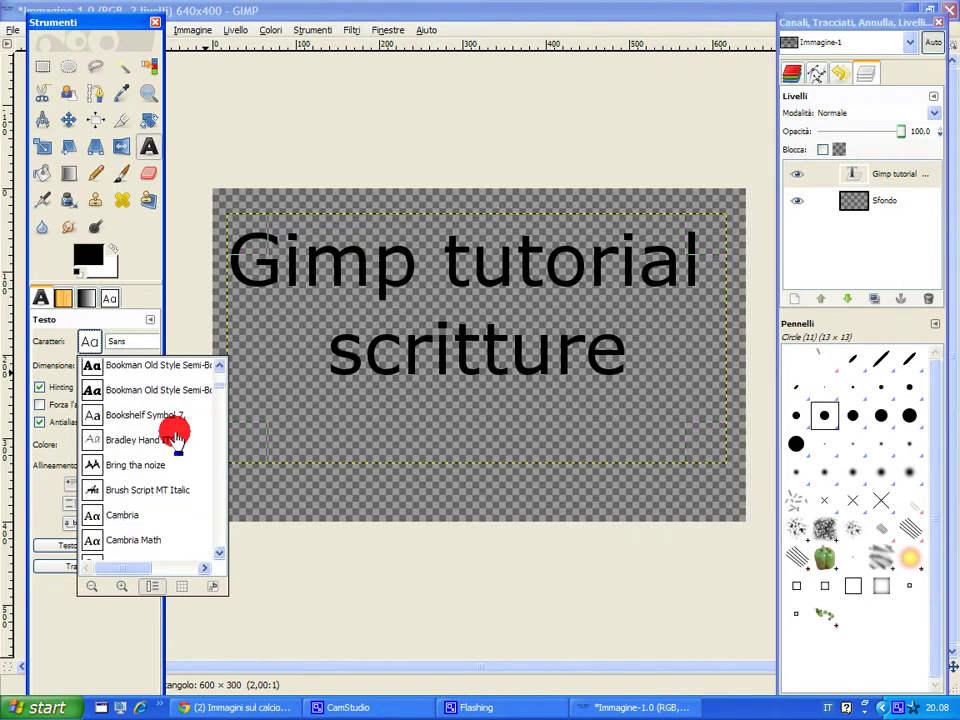
- Try the Bookman Old Style, Captain Shiner and Courier fonts on the text
click(155, 391)
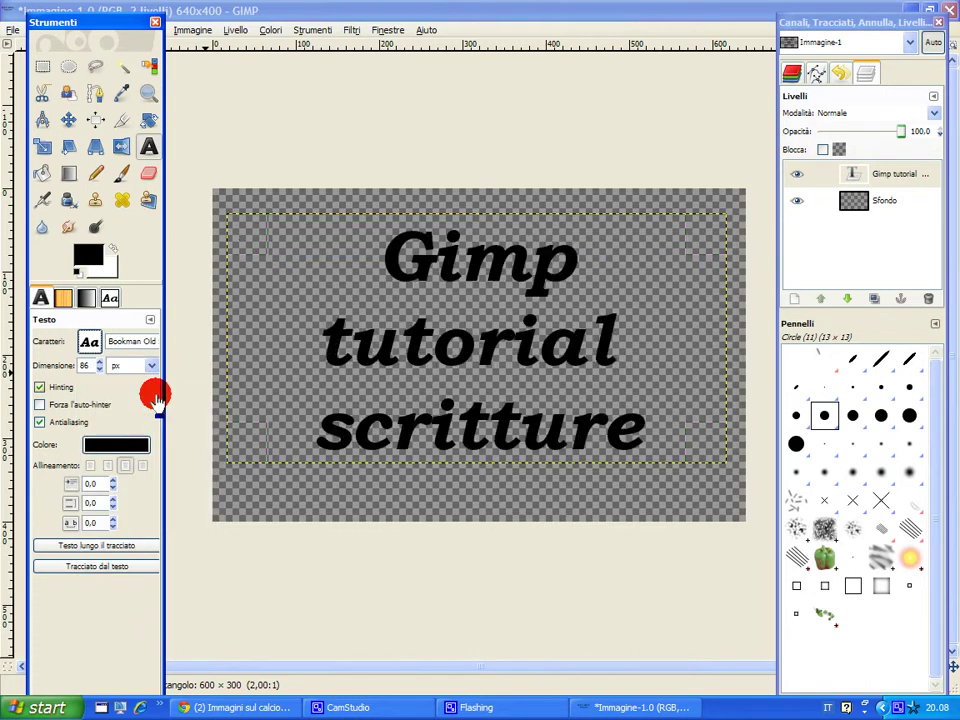
click(90, 342)
scroll(140, 455, down, 3)
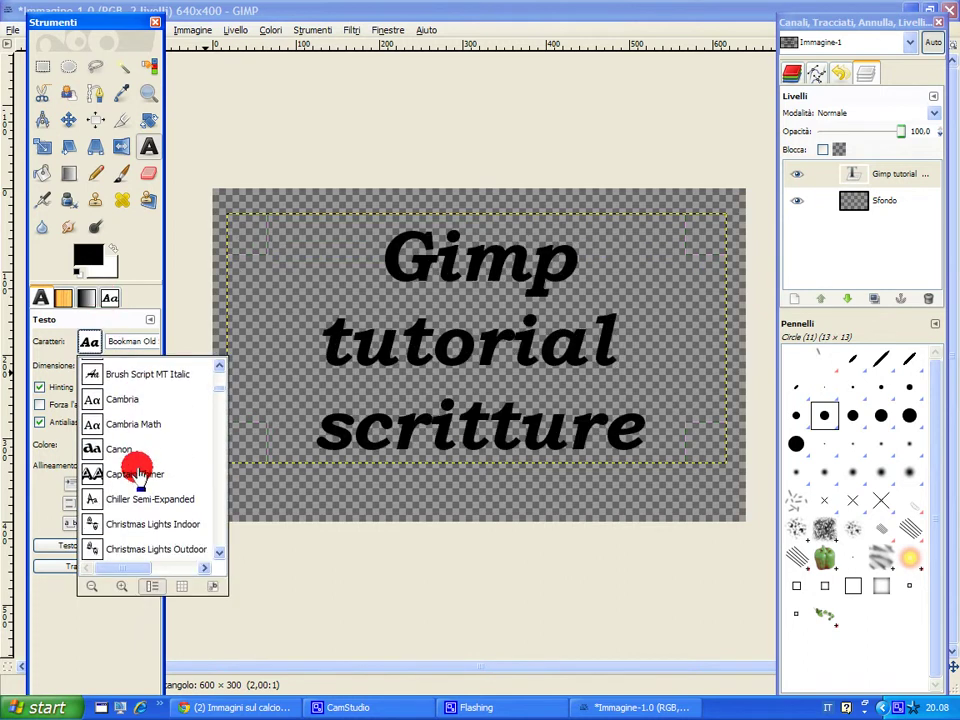
click(136, 474)
click(90, 340)
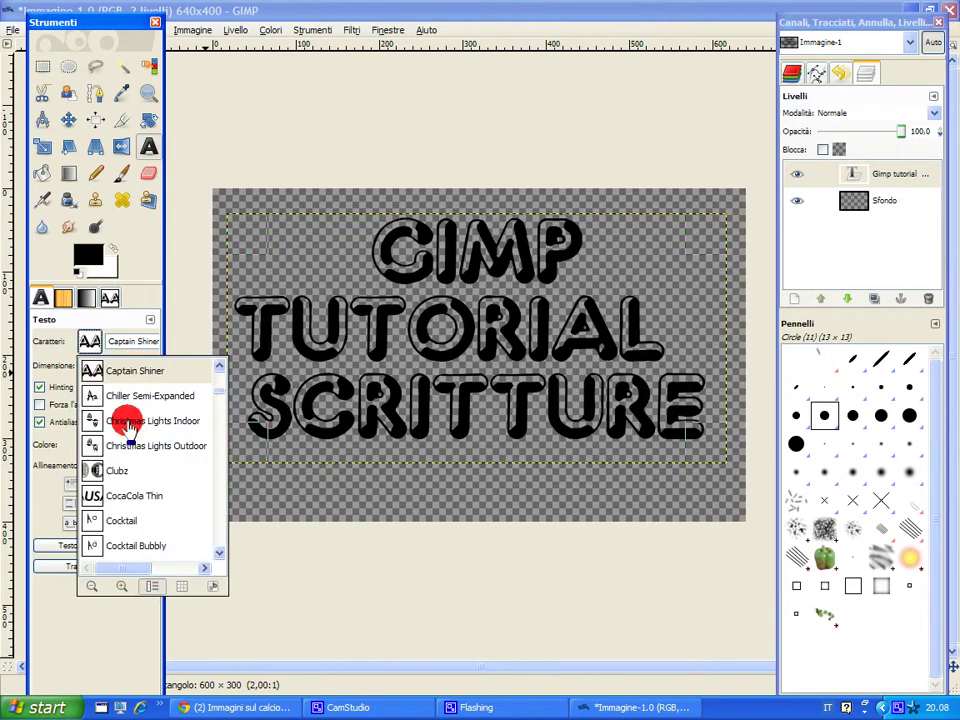
scroll(126, 420, down, 3)
scroll(128, 424, down, 2)
click(127, 486)
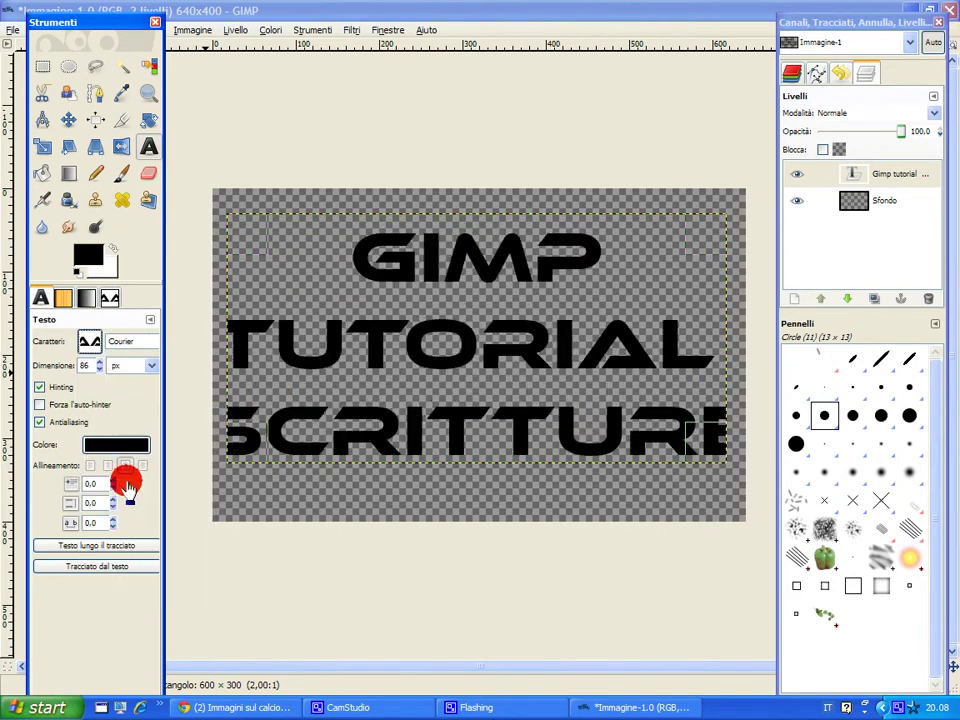
- Try Ethnocentric, then settle on the final lap font
click(90, 340)
scroll(133, 440, down, 1)
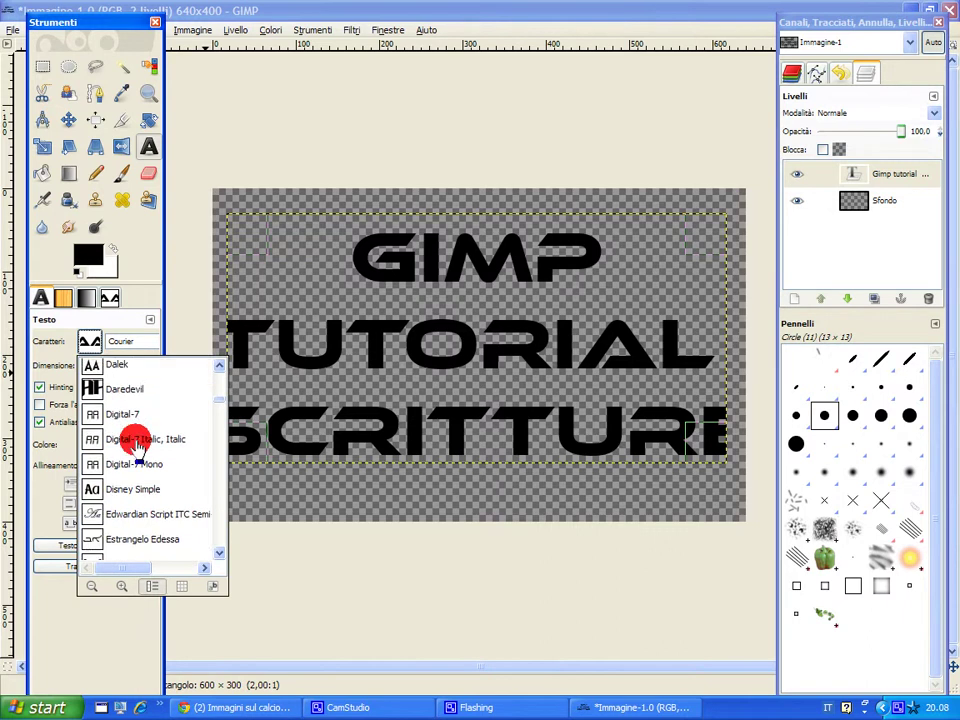
scroll(138, 445, down, 2)
click(137, 498)
click(96, 366)
click(90, 345)
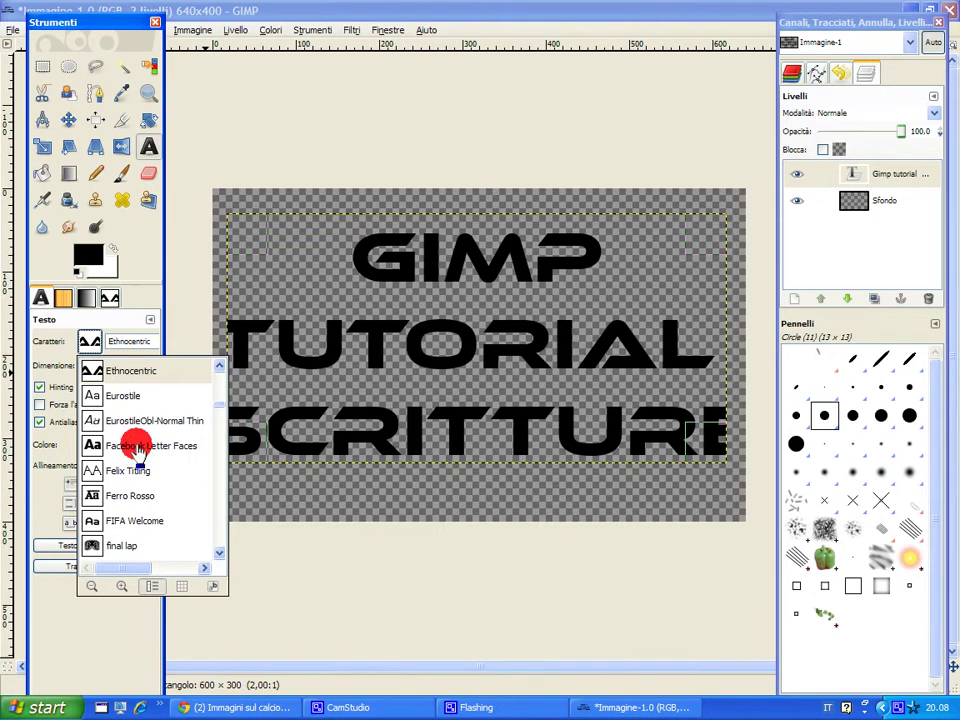
scroll(137, 450, down, 1)
scroll(112, 446, down, 1)
click(115, 448)
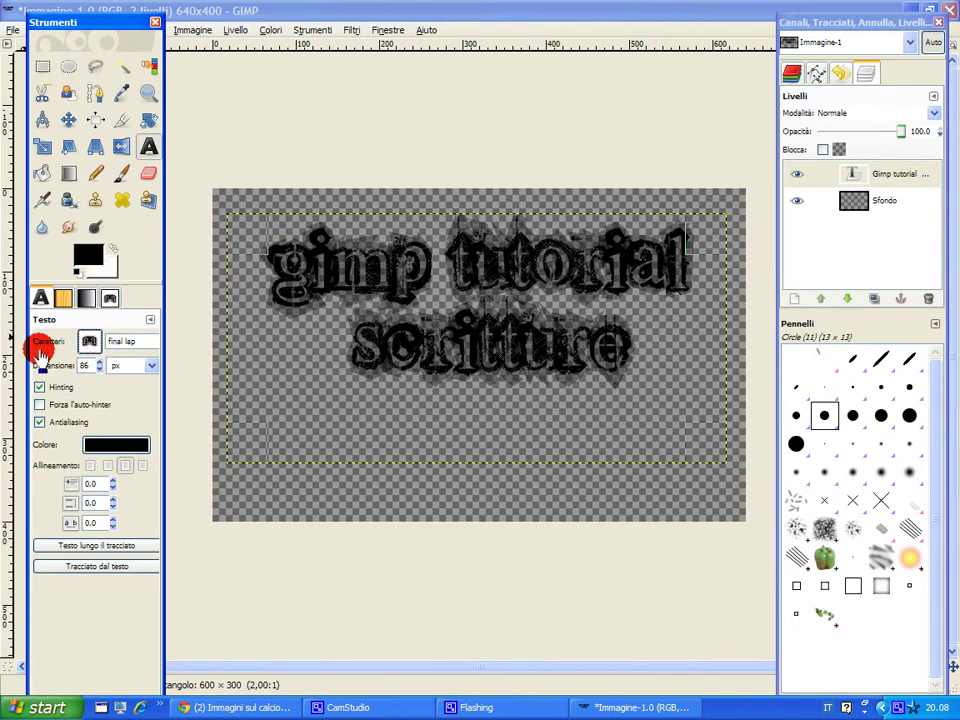
- Try the Daredevil font on the text
click(89, 341)
scroll(150, 505, up, 2)
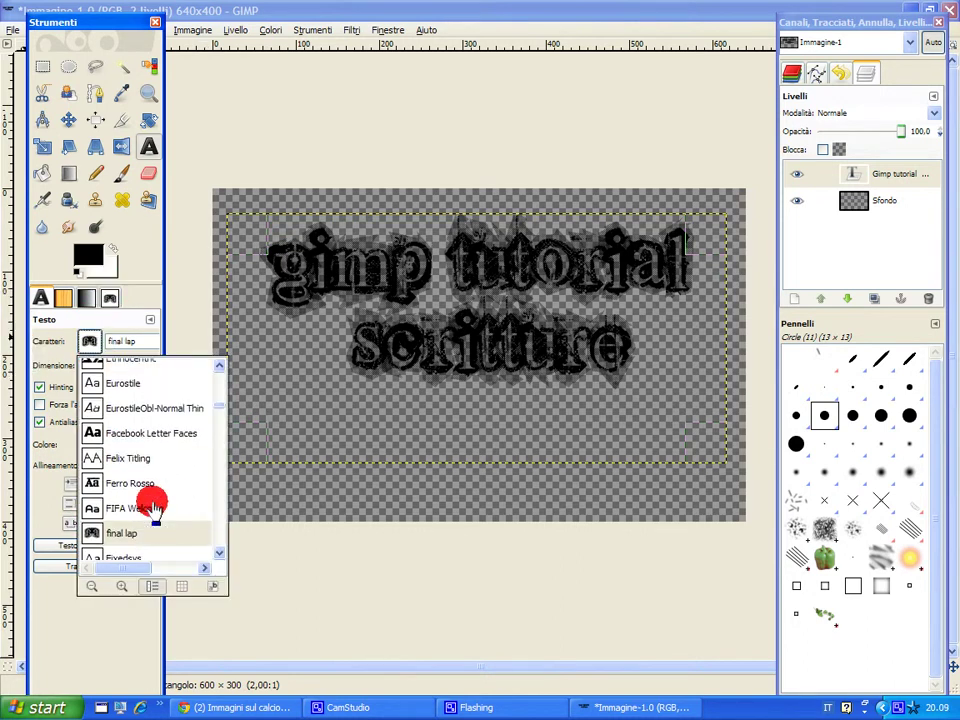
scroll(150, 500, up, 1)
scroll(150, 500, up, 2)
scroll(150, 502, up, 1)
scroll(135, 480, up, 1)
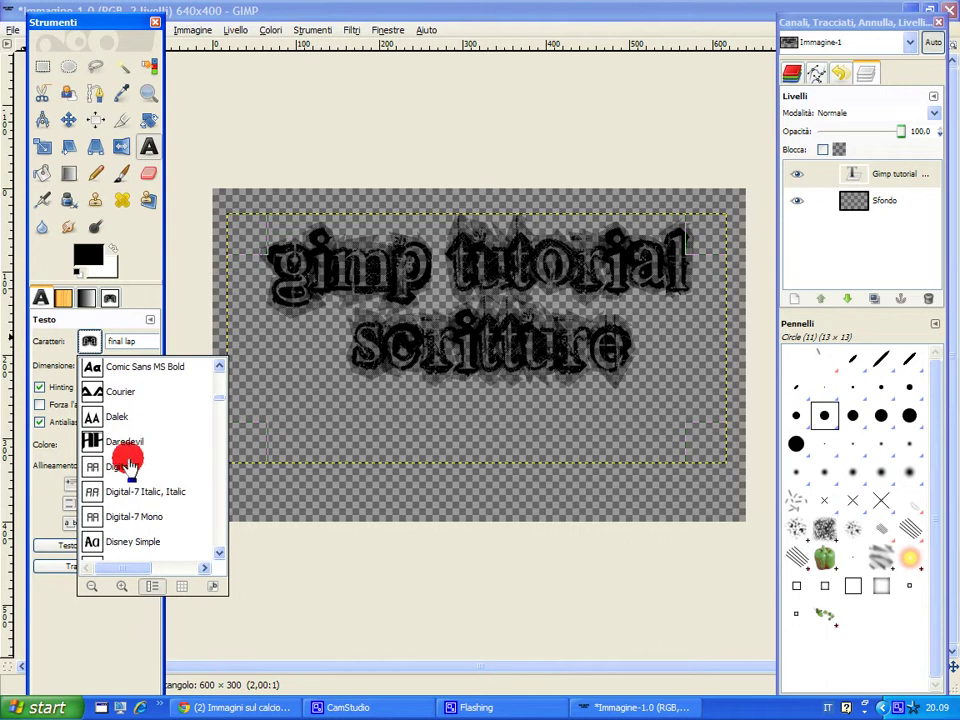
click(125, 450)
- Switch the text back to the Captain Shiner font
click(93, 343)
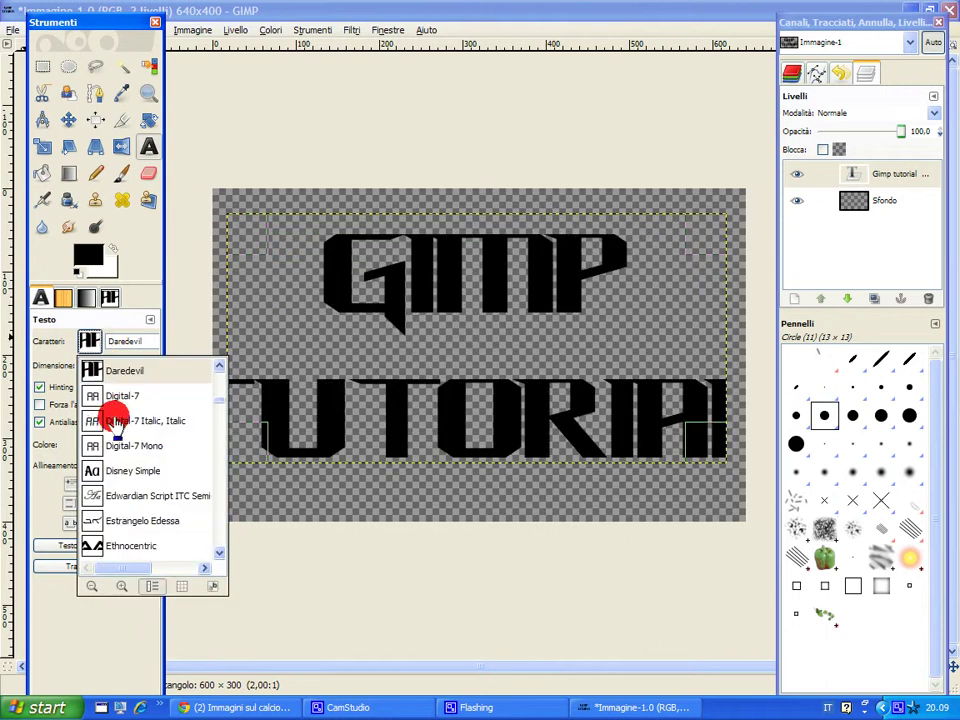
scroll(113, 416, up, 2)
scroll(117, 419, up, 1)
scroll(118, 415, up, 1)
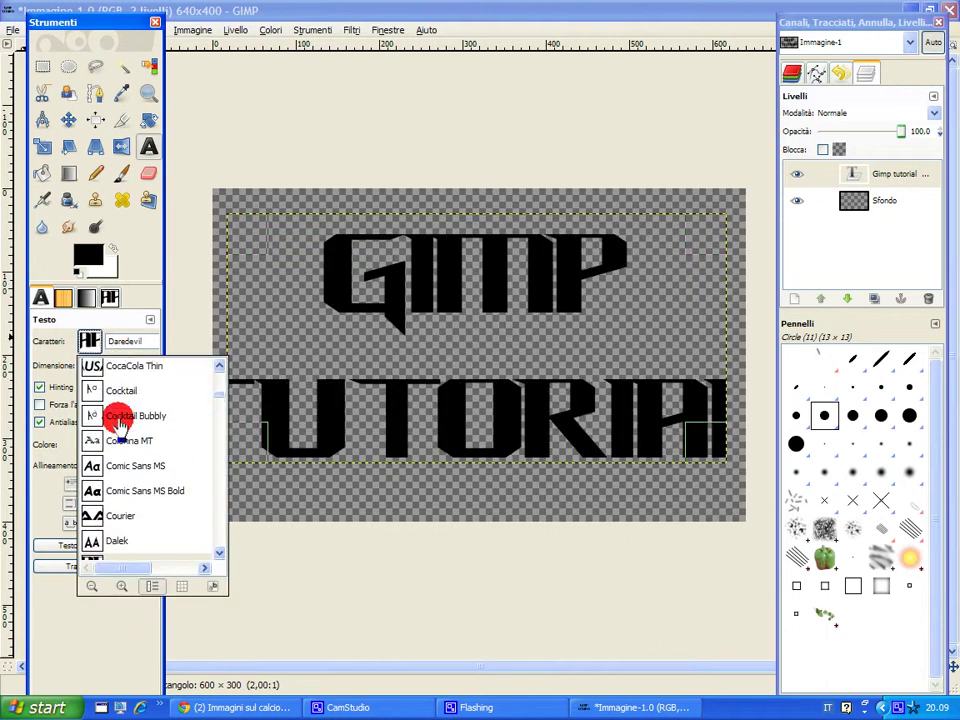
scroll(115, 403, up, 2)
click(117, 378)
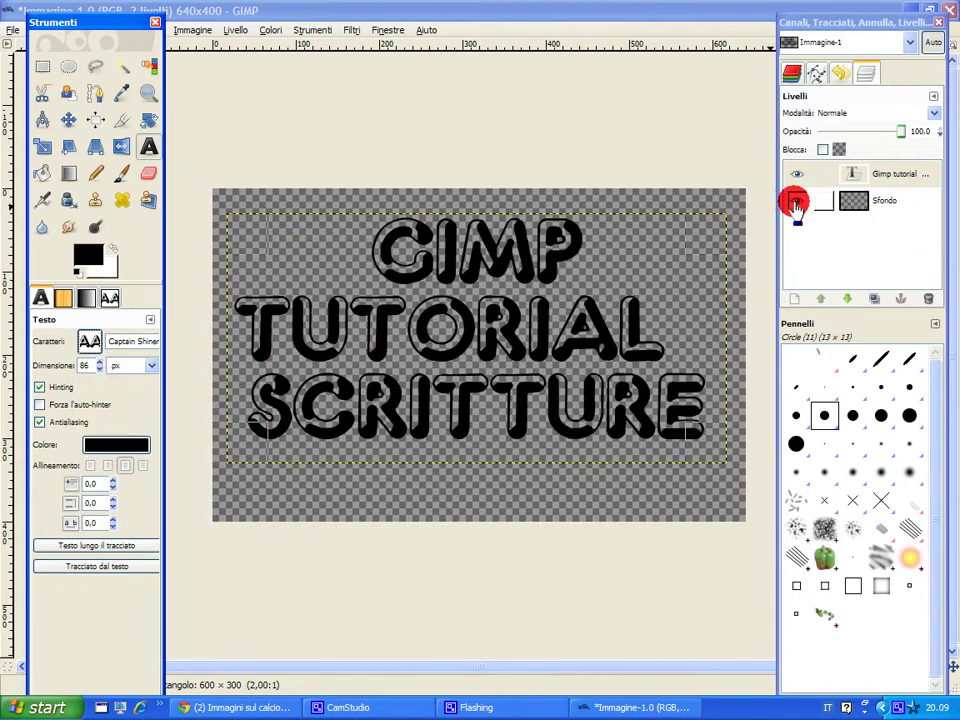
right_click(894, 173)
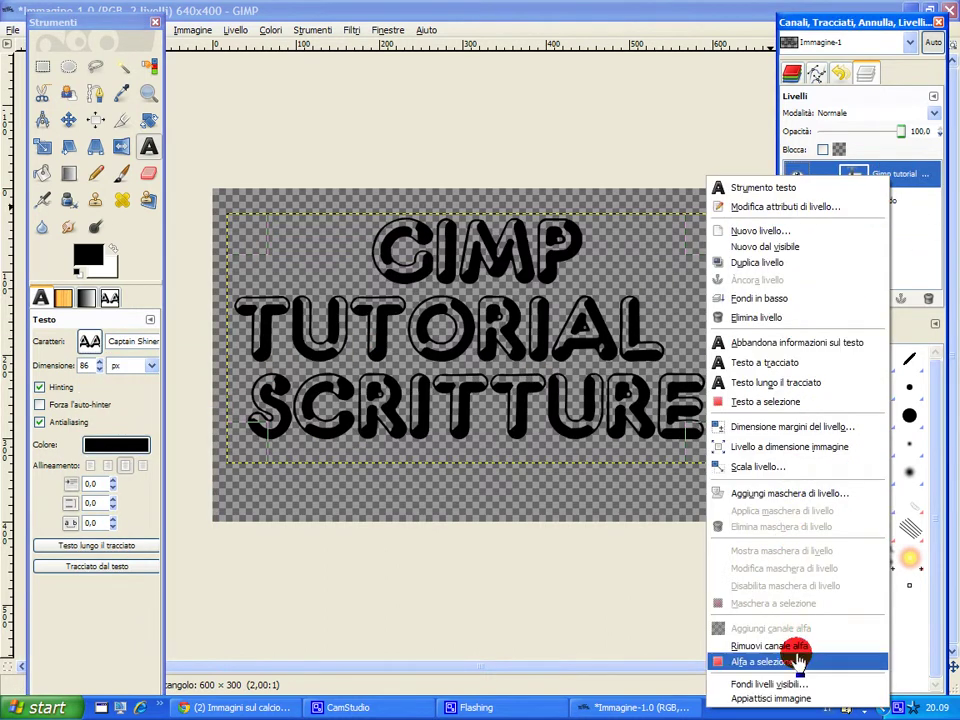
- Select the text shape with Alpha to Selection and fill it with the Yellow Orange gradient
click(790, 660)
click(68, 173)
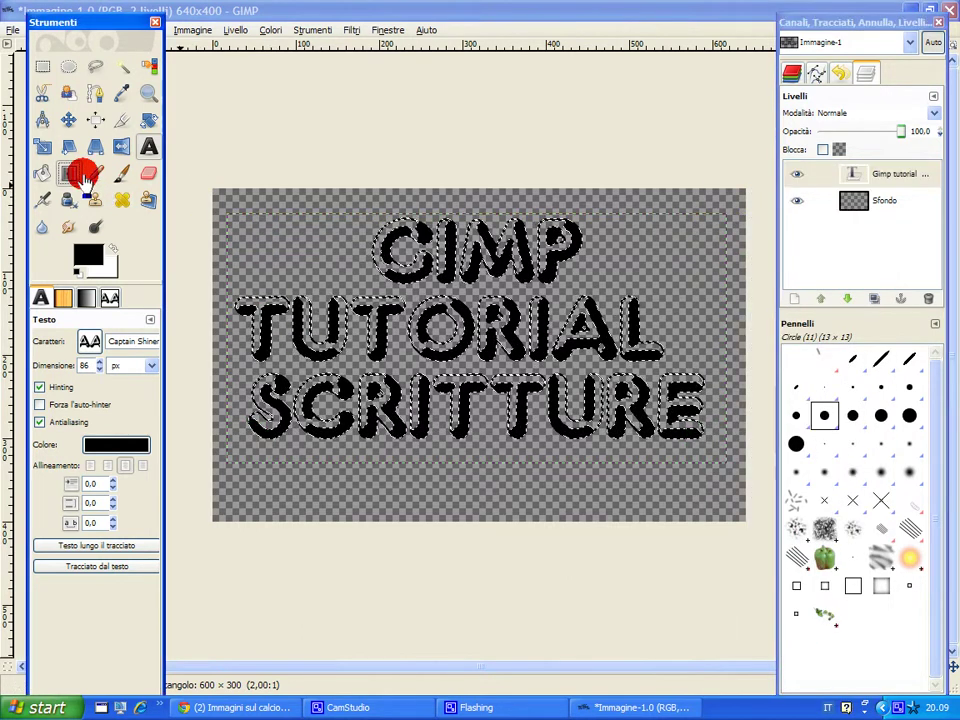
click(105, 380)
scroll(223, 440, down, 1)
scroll(225, 430, down, 3)
scroll(228, 460, down, 3)
drag(228, 470, 190, 588)
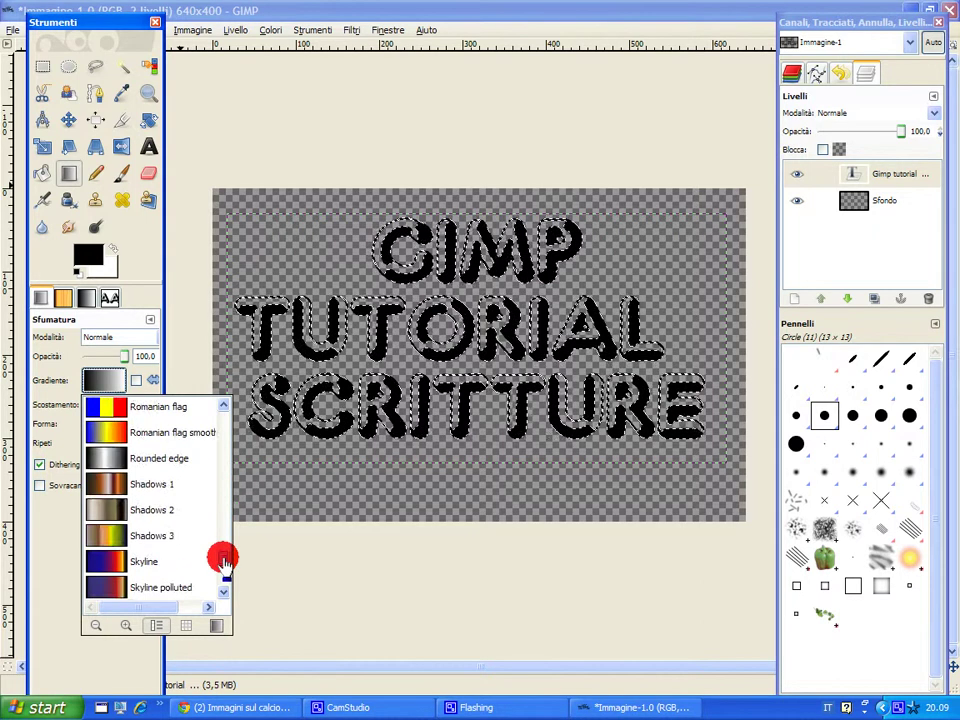
click(190, 588)
drag(231, 446, 683, 210)
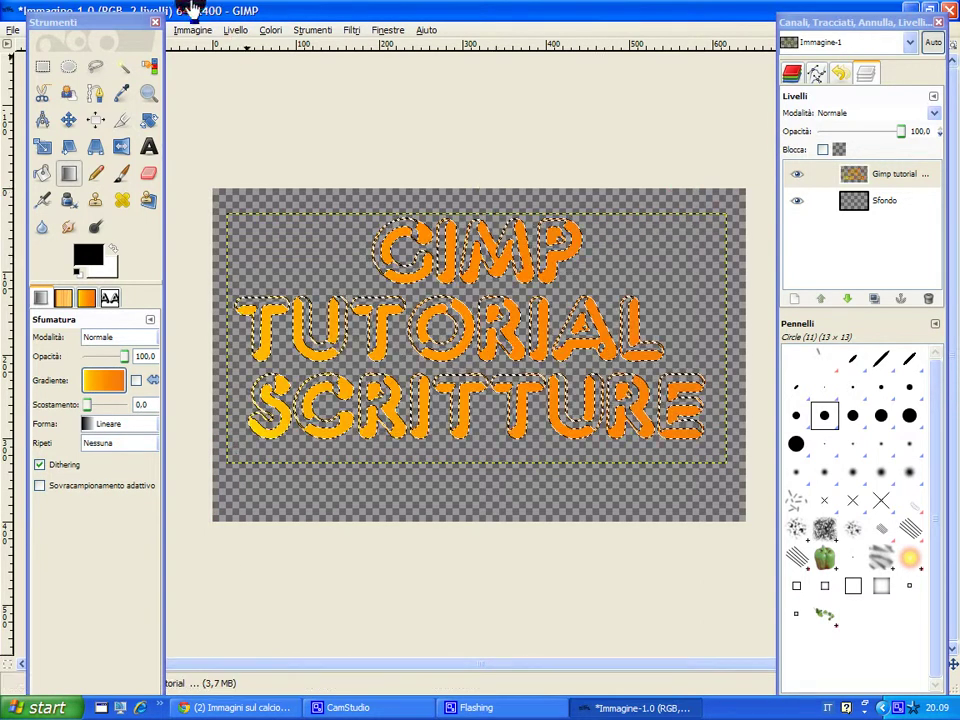
mouse_move(96, 21)
mouse_down()
mouse_move(52, 25)
mouse_move(92, 80)
mouse_up()
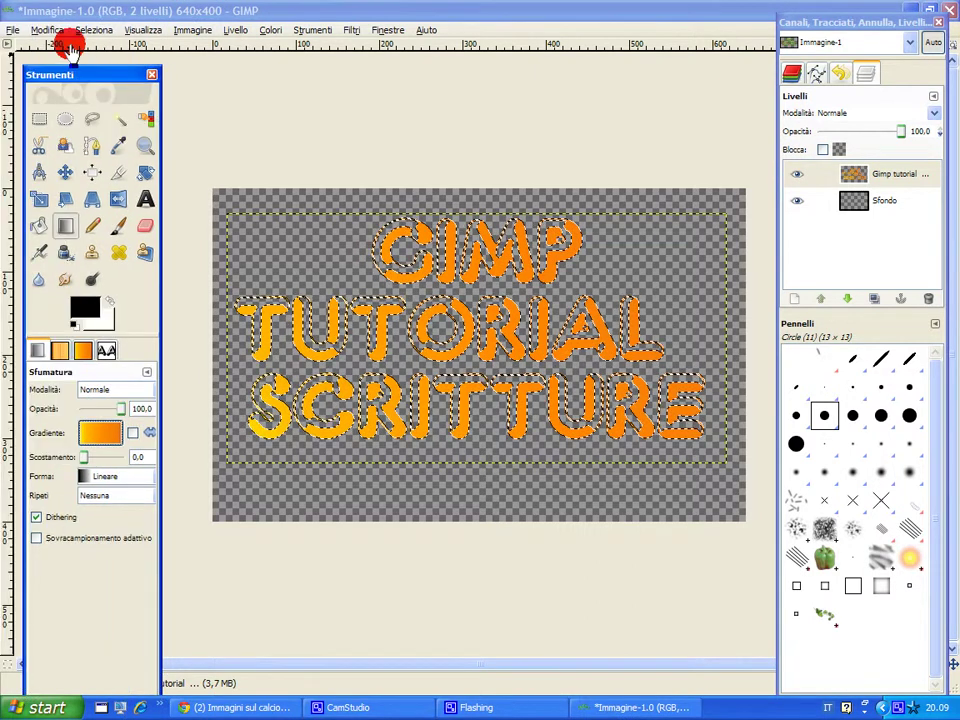
- Undo the gradient fill, the text selection and the last text change
click(47, 30)
click(52, 50)
click(47, 30)
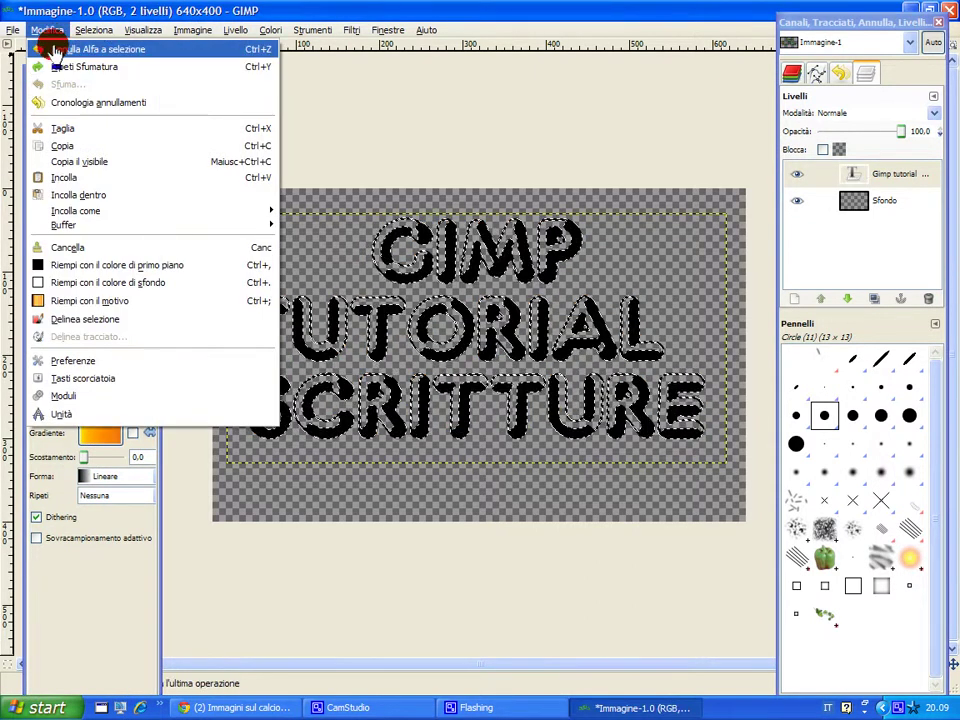
click(52, 49)
click(47, 30)
click(52, 49)
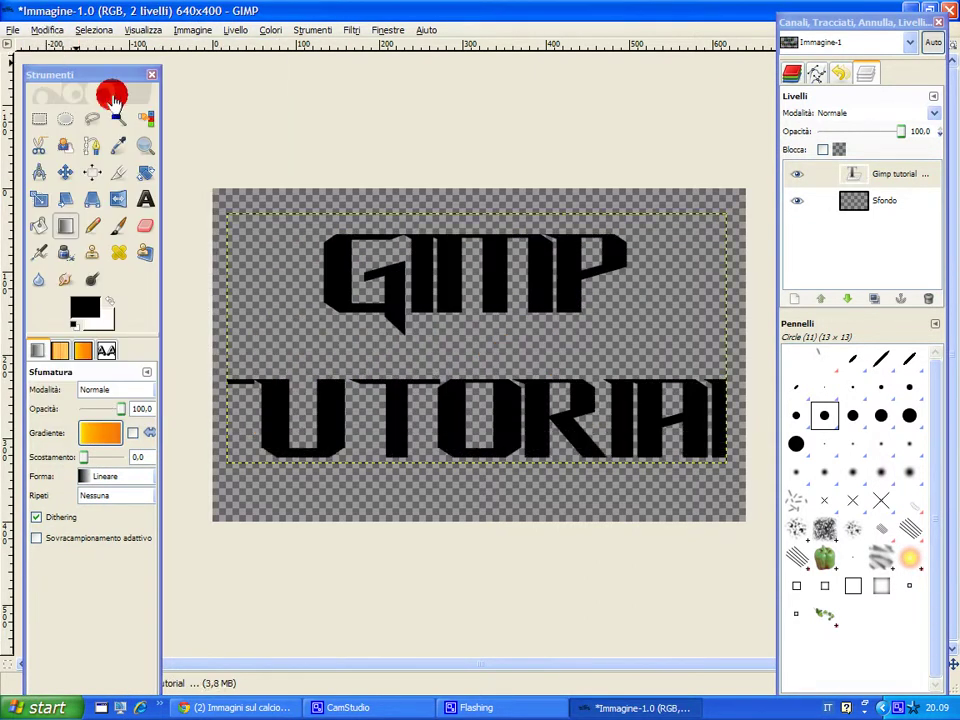
- Change the text layer's font to Facebook Letter Faces
click(145, 198)
click(328, 311)
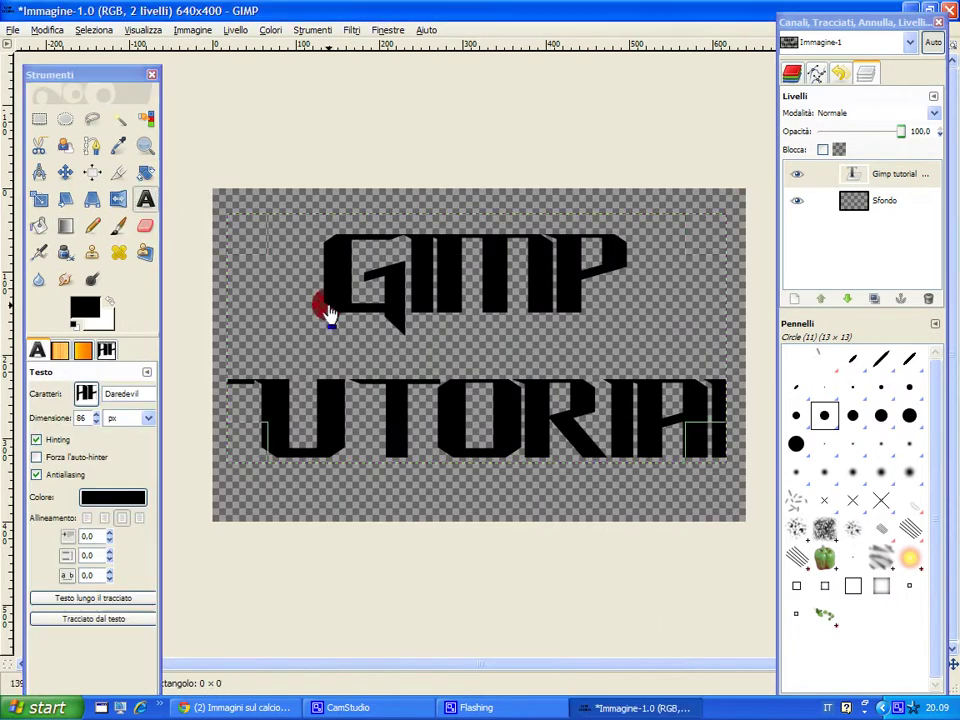
click(655, 682)
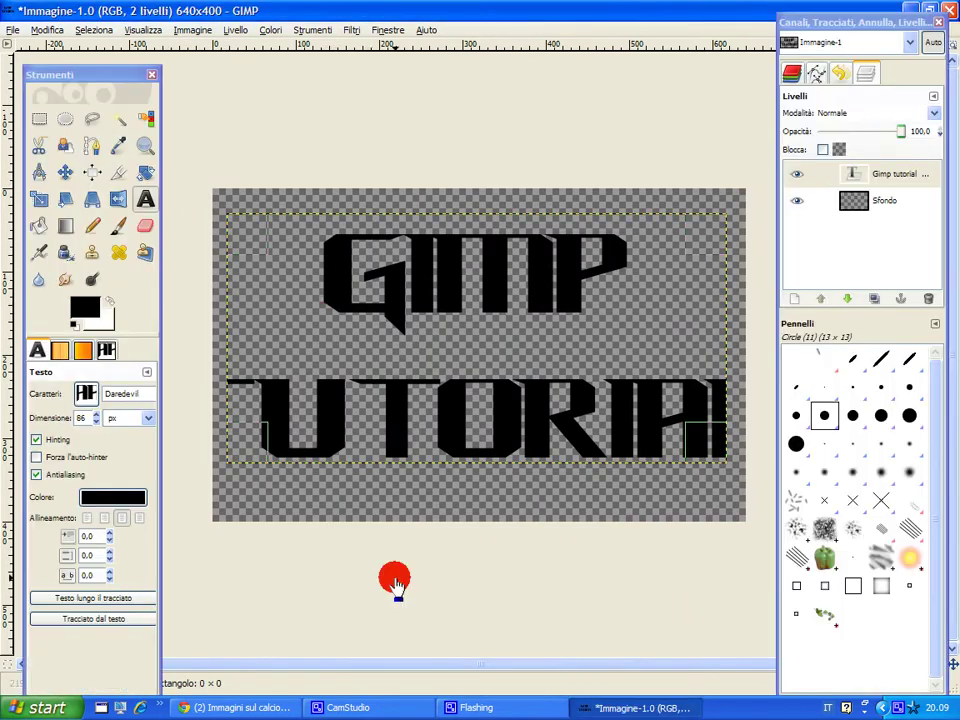
click(86, 393)
scroll(135, 493, down, 3)
scroll(125, 500, down, 1)
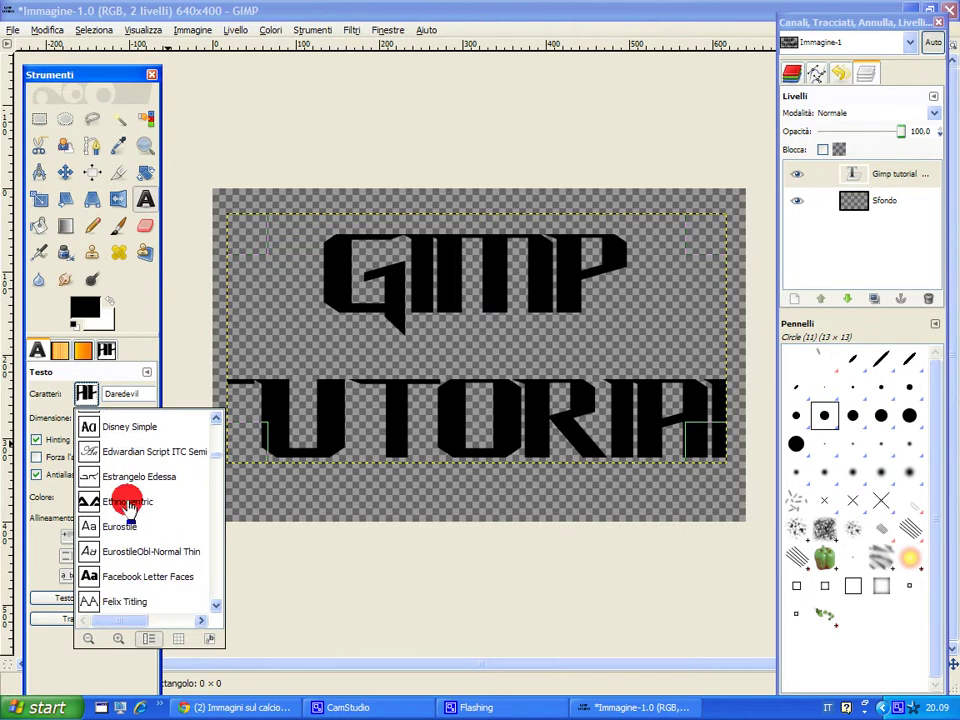
click(120, 576)
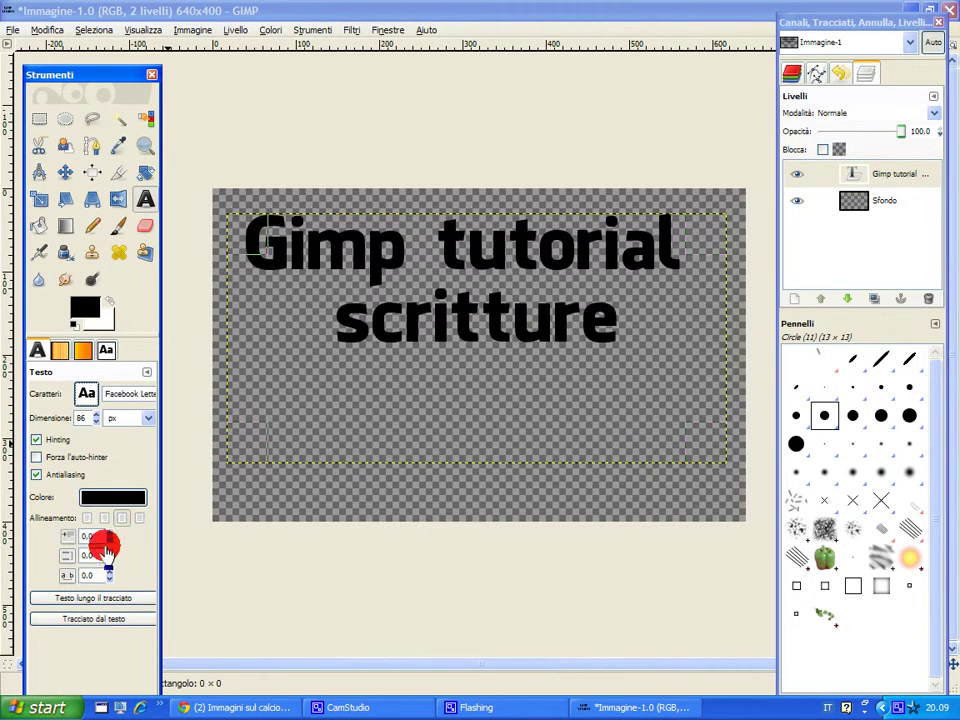
- Select the Facebook Letter Faces lettering and fill it with the orange gradient
right_click(880, 188)
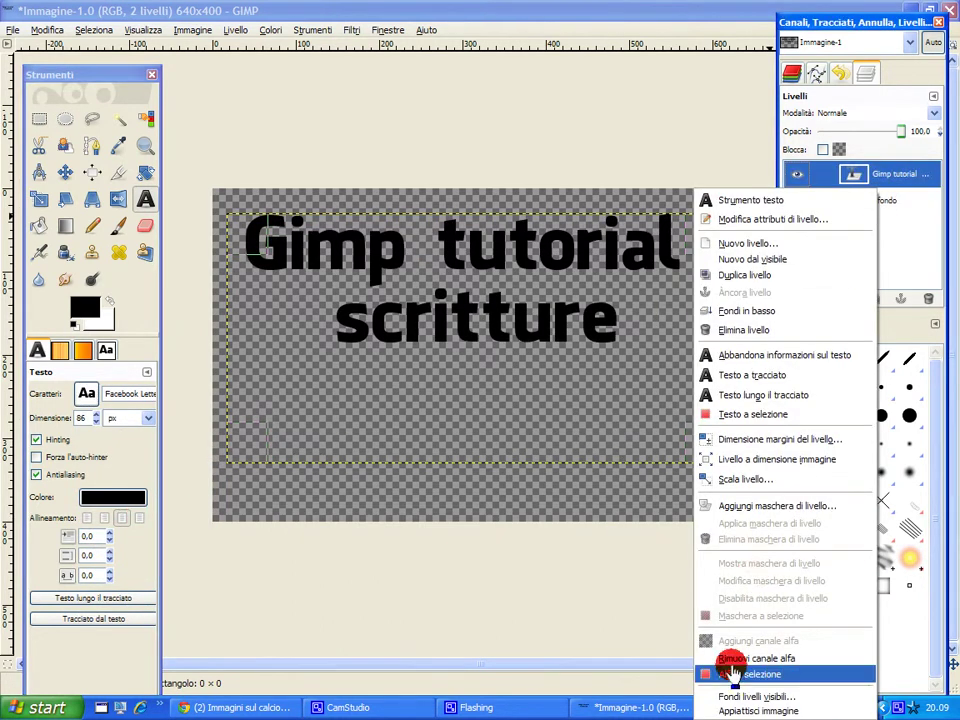
click(707, 671)
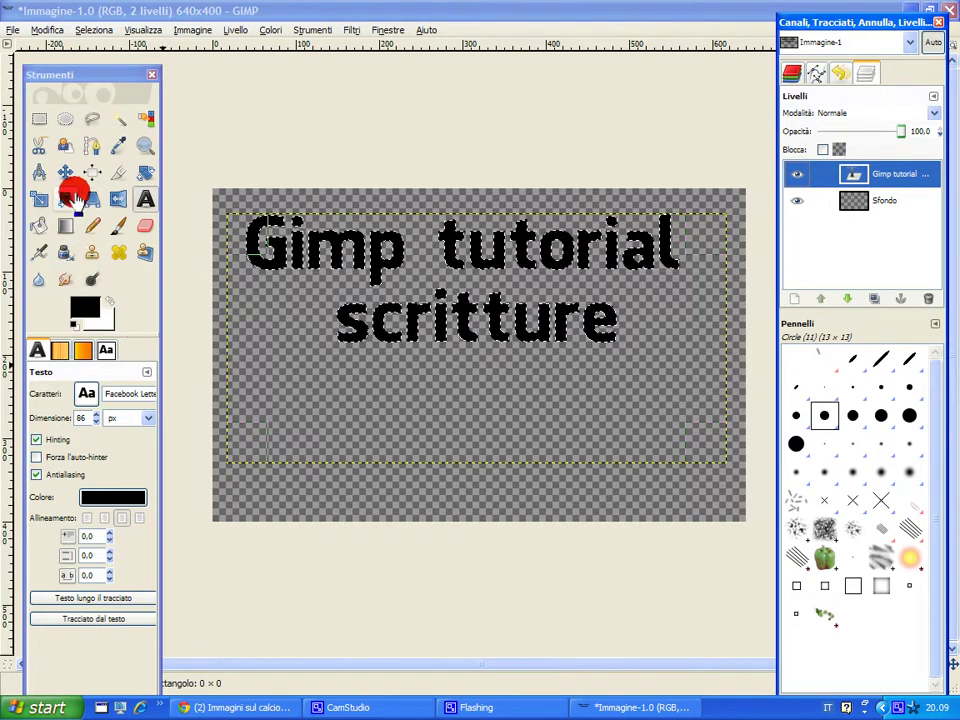
click(65, 226)
drag(277, 358, 564, 201)
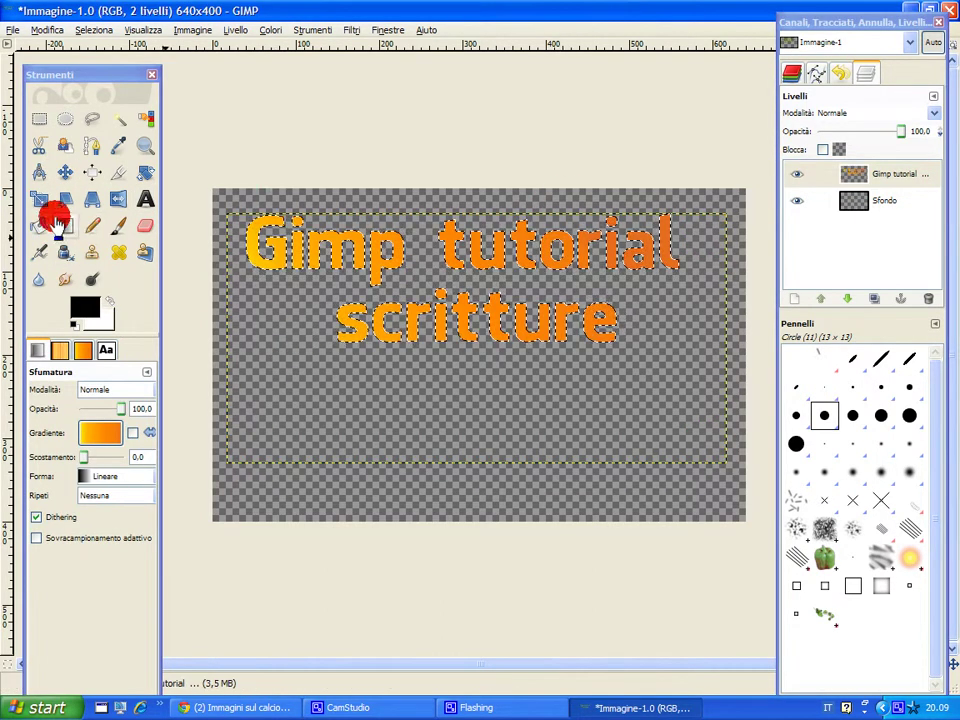
- Enlarge the text selection with Select > Grow
click(100, 31)
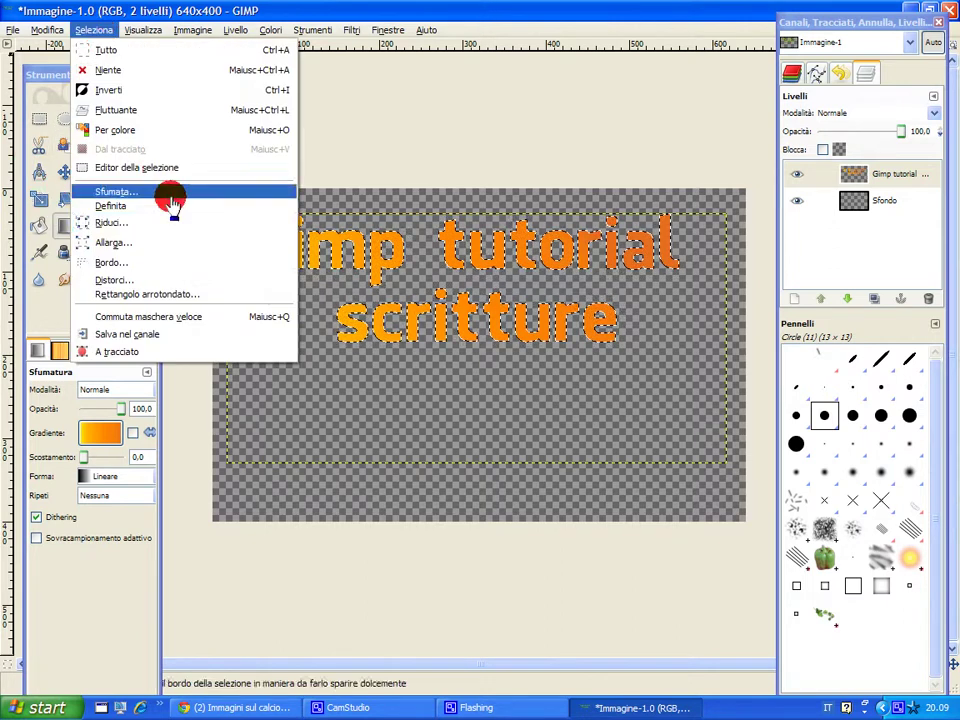
click(171, 246)
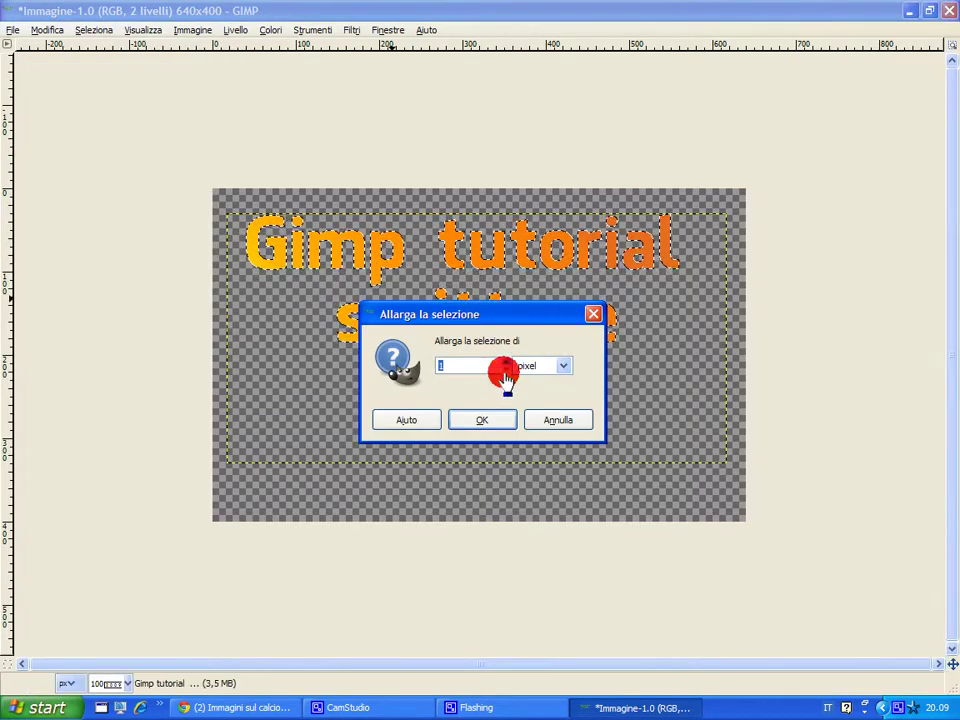
click(483, 421)
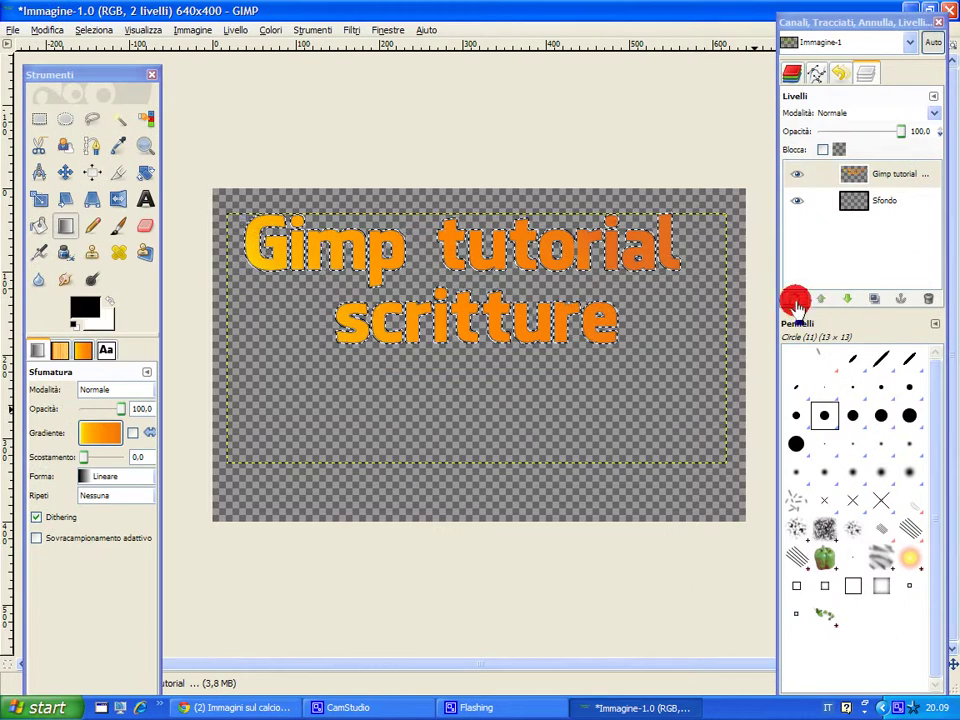
- Add a new layer 'Nuovo livello' beneath the text layer and make it active
click(795, 298)
click(197, 352)
mouse_move(864, 202)
mouse_down()
mouse_move(875, 175)
mouse_move(840, 205)
mouse_up()
click(819, 298)
click(866, 201)
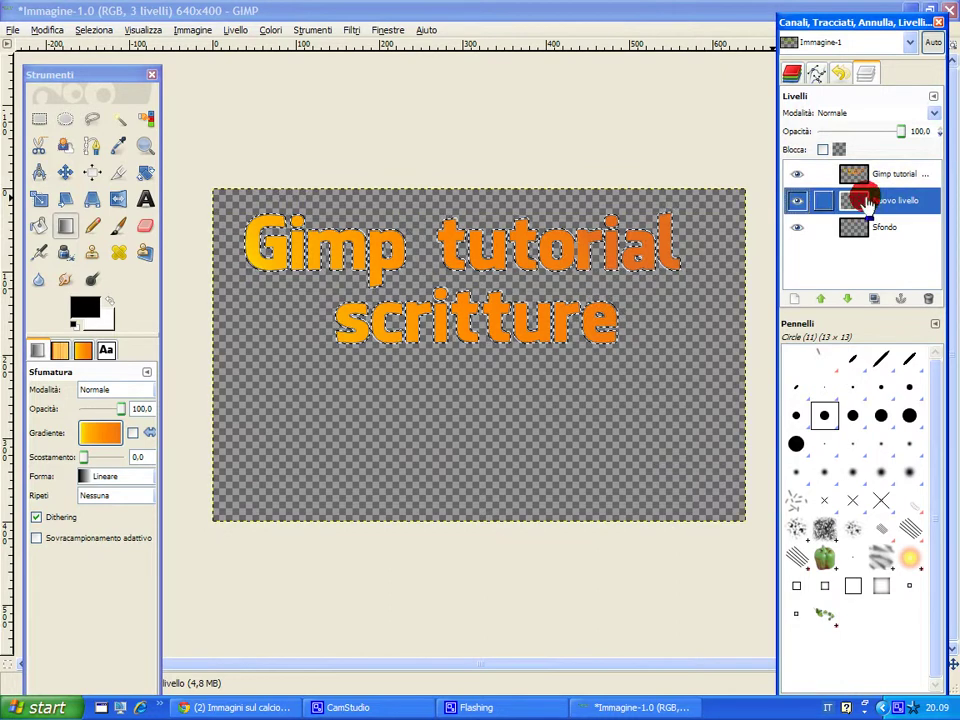
- Paint a red (ff0000) outline around the text selection using the paintbrush at scale 10
click(118, 226)
drag(97, 455, 104, 455)
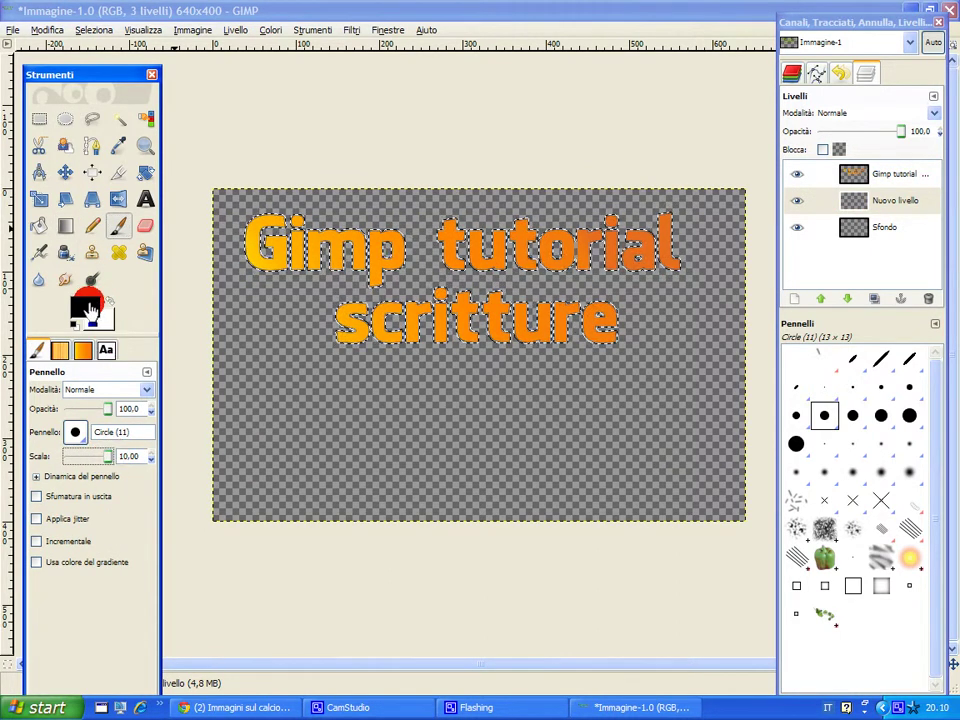
click(87, 312)
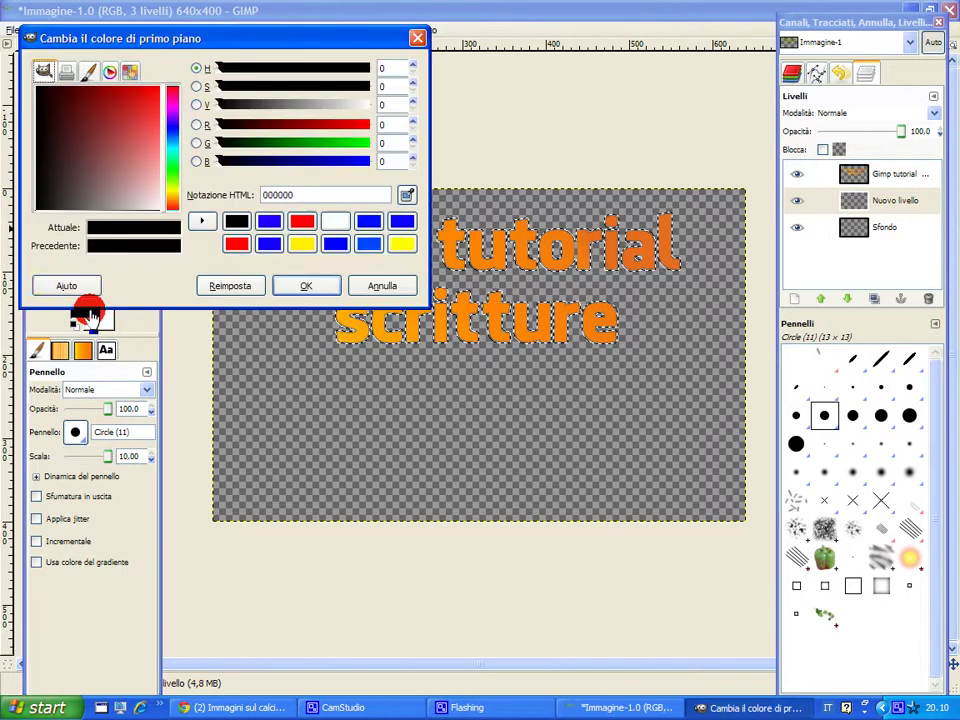
drag(141, 135, 218, 72)
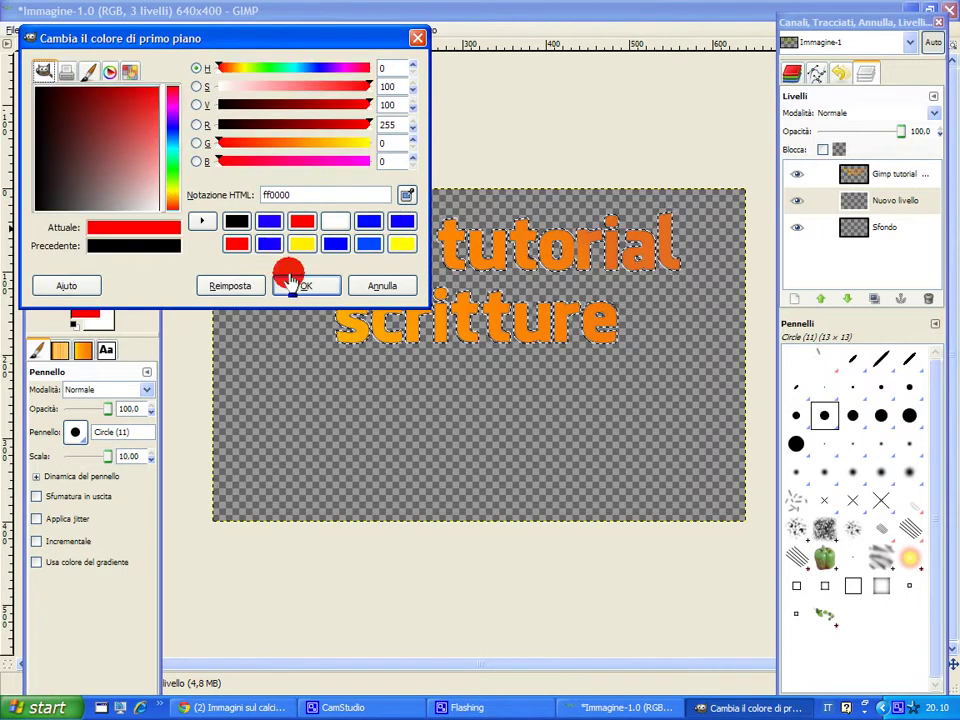
click(289, 283)
drag(257, 255, 515, 262)
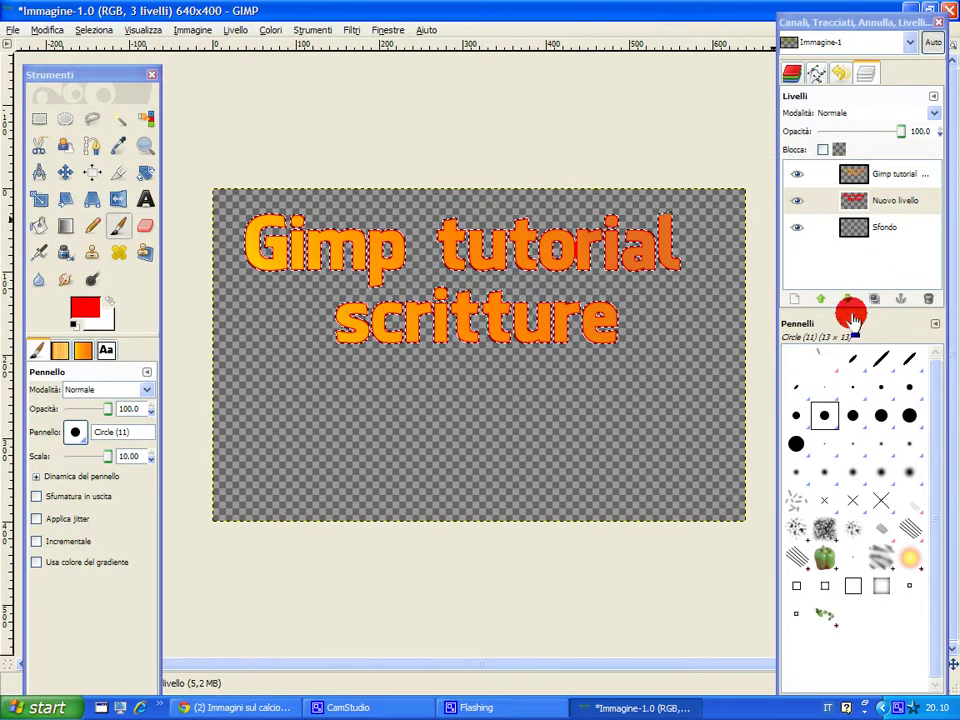
- Clear the selection and merge the text layer down into 'Nuovo livello'
click(88, 30)
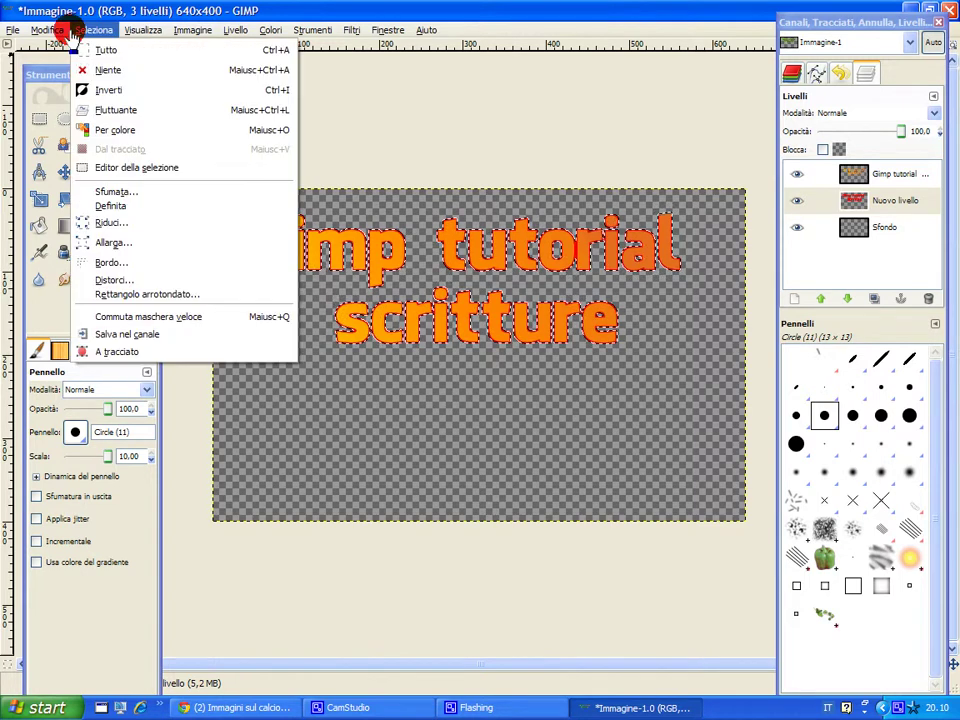
click(96, 64)
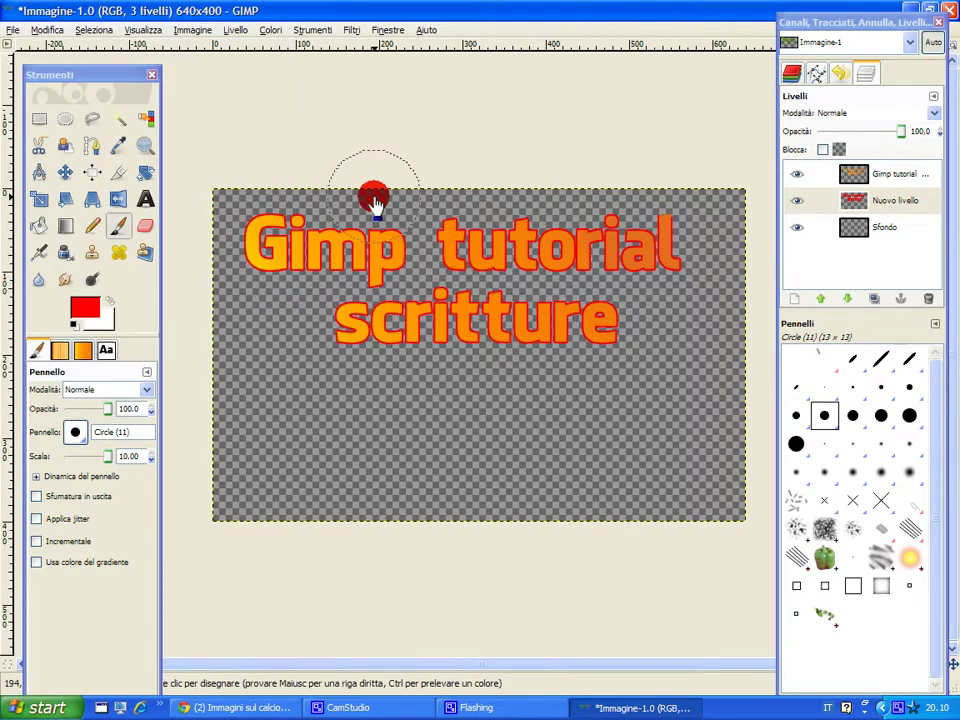
right_click(914, 173)
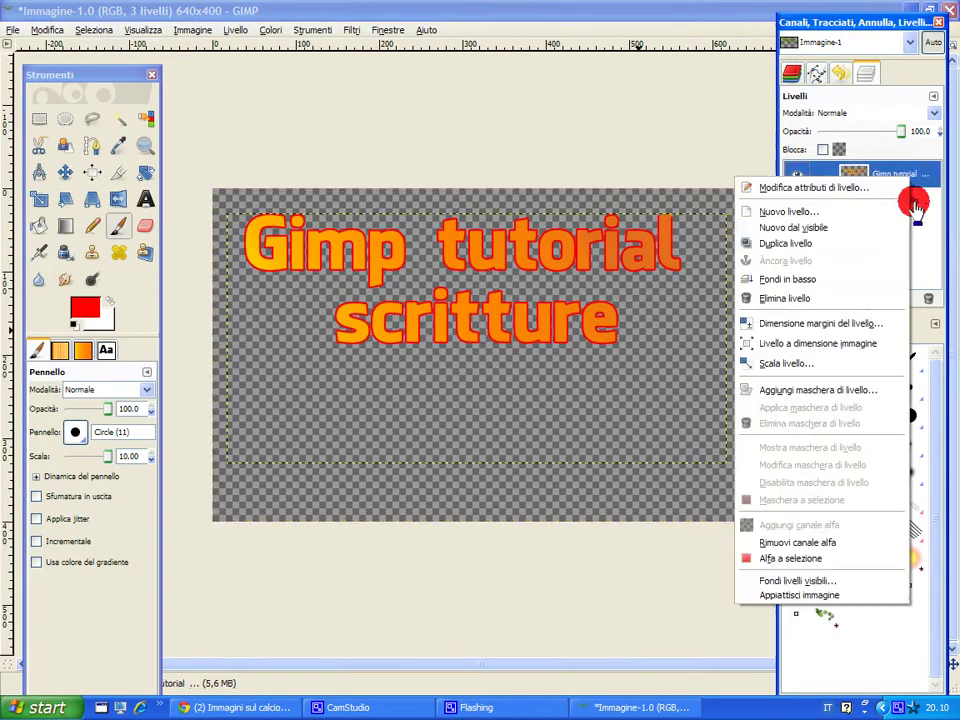
click(868, 280)
- Delete the 'Sfondo' background layer, leaving only 'Nuovo livello' selected
click(883, 202)
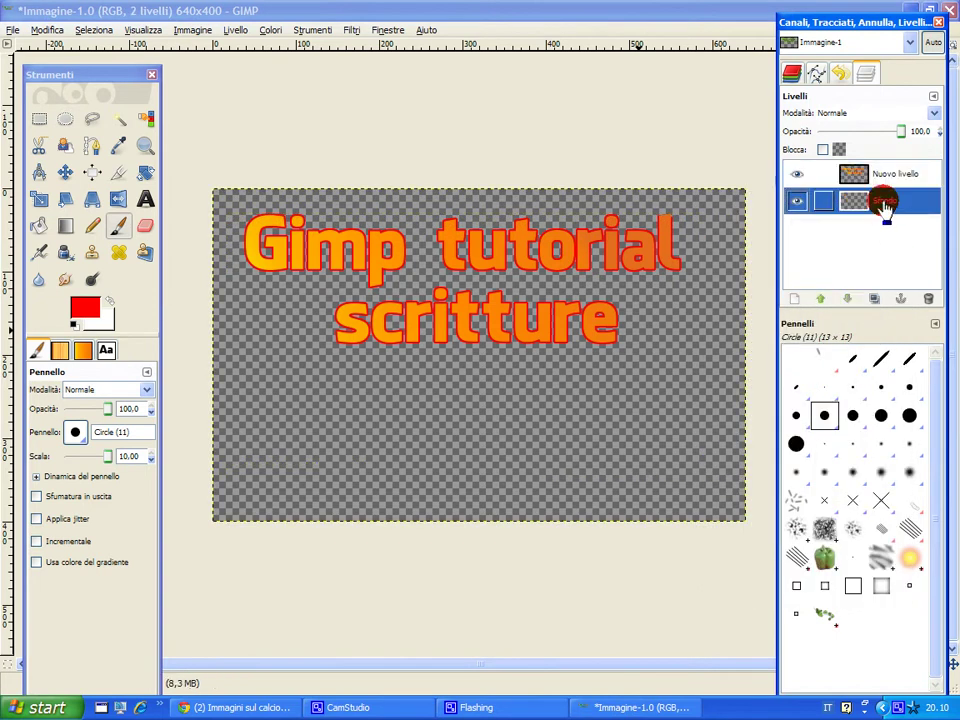
click(928, 298)
click(880, 176)
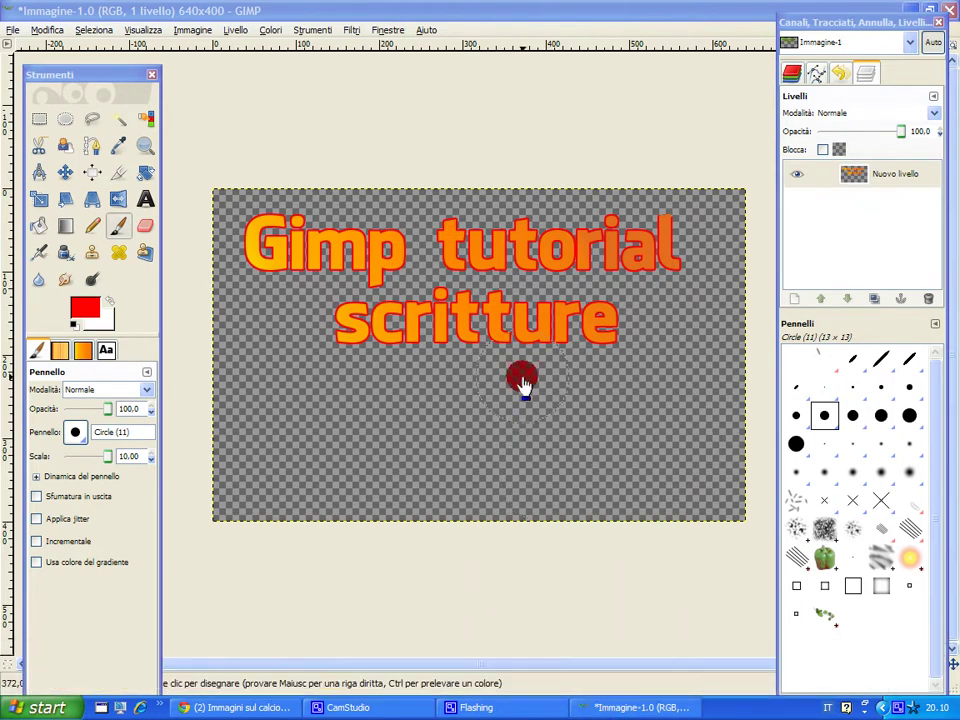
- Begin typing the closing message in a new Notepad note
text($)
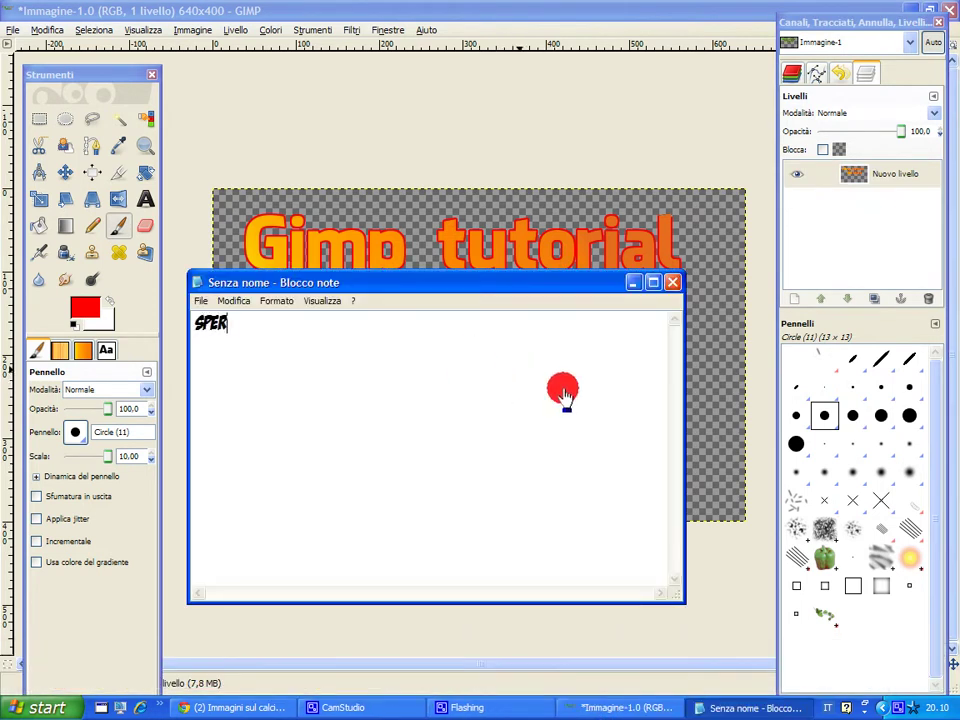